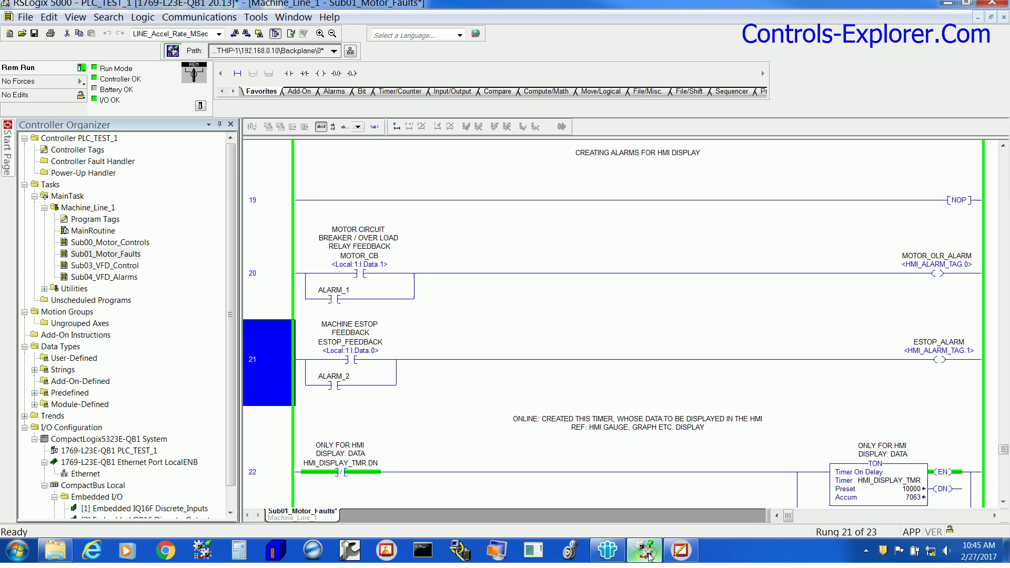
Select motor overload alarm rung 20 in Sub01_Motor_Faults and bring up the Window list
shift+click(253, 279)
click(277, 360)
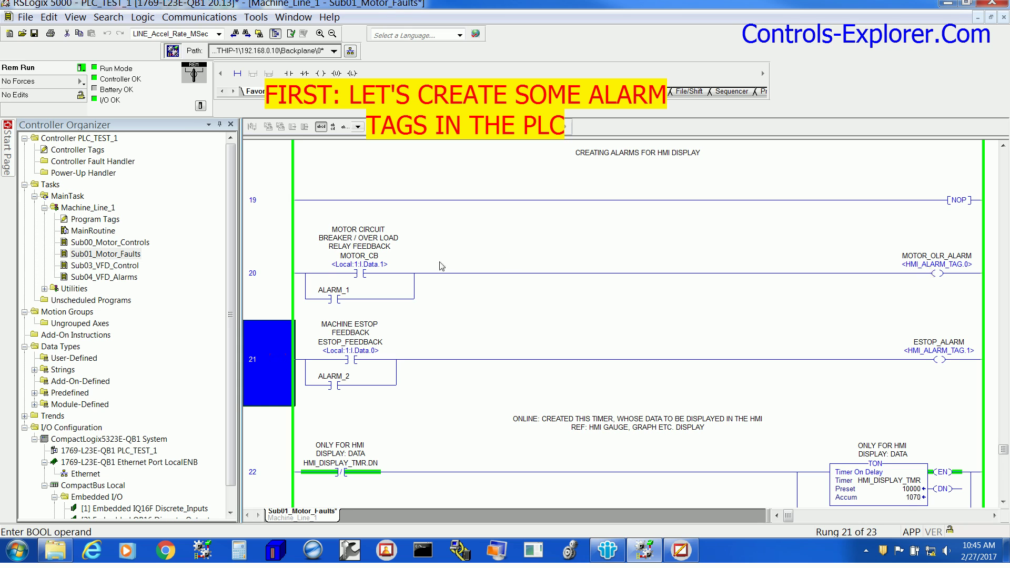
click(289, 273)
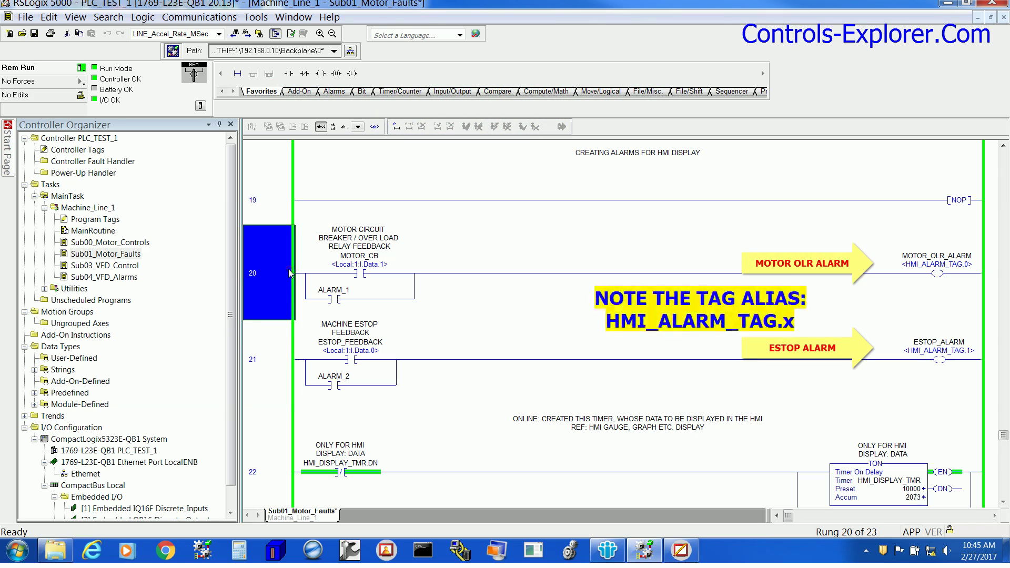
click(289, 268)
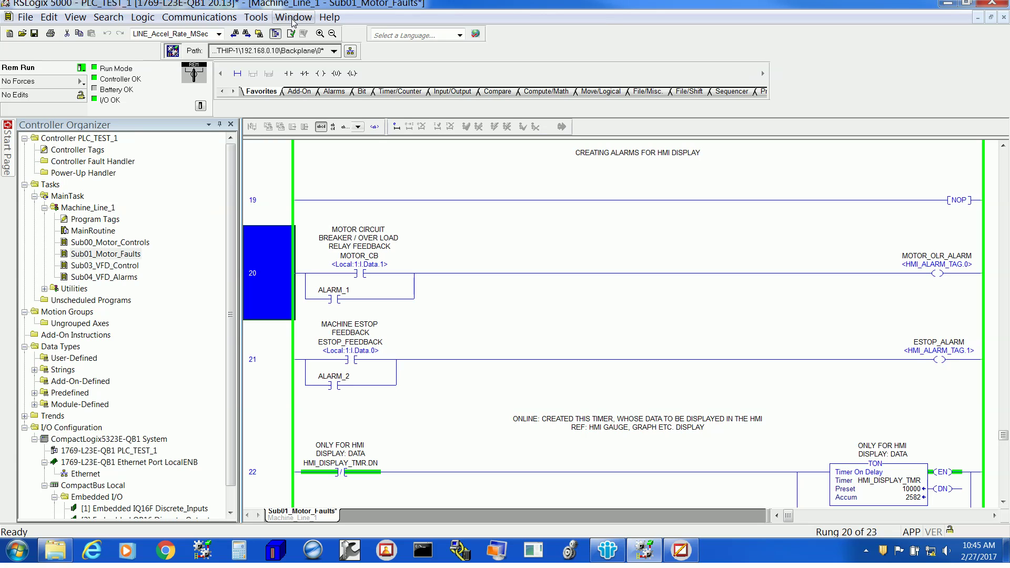
click(293, 20)
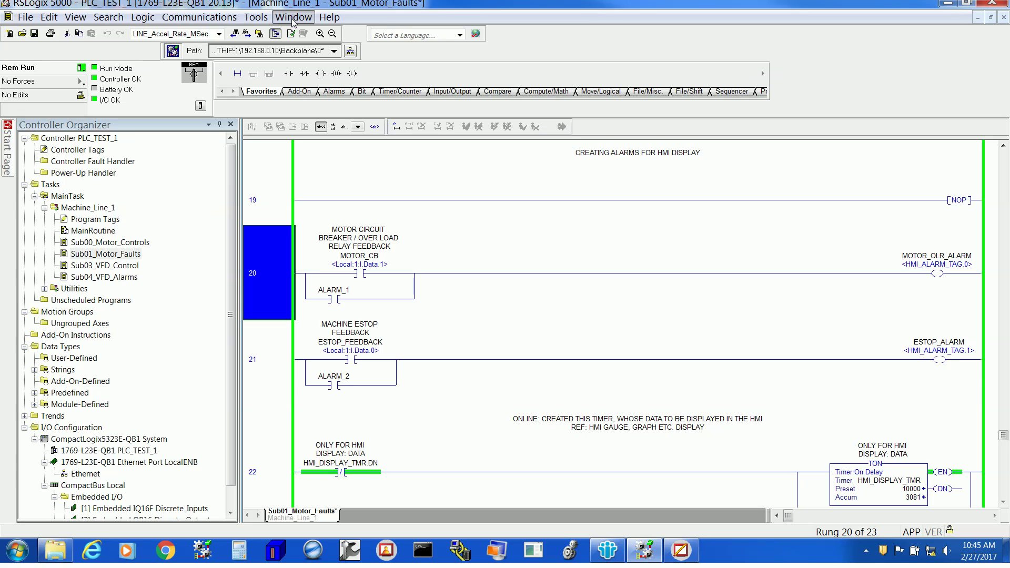
click(293, 20)
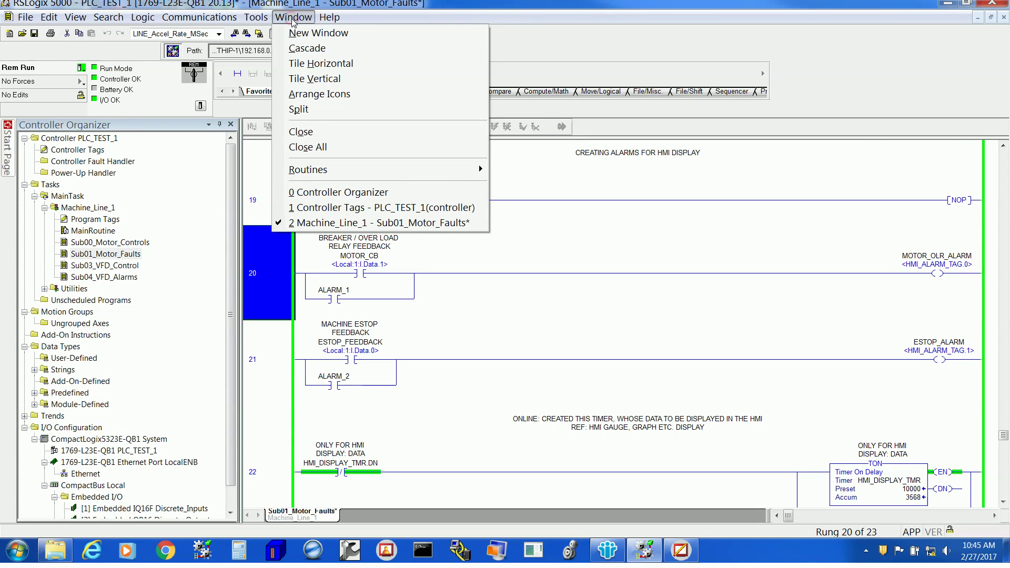
click(361, 207)
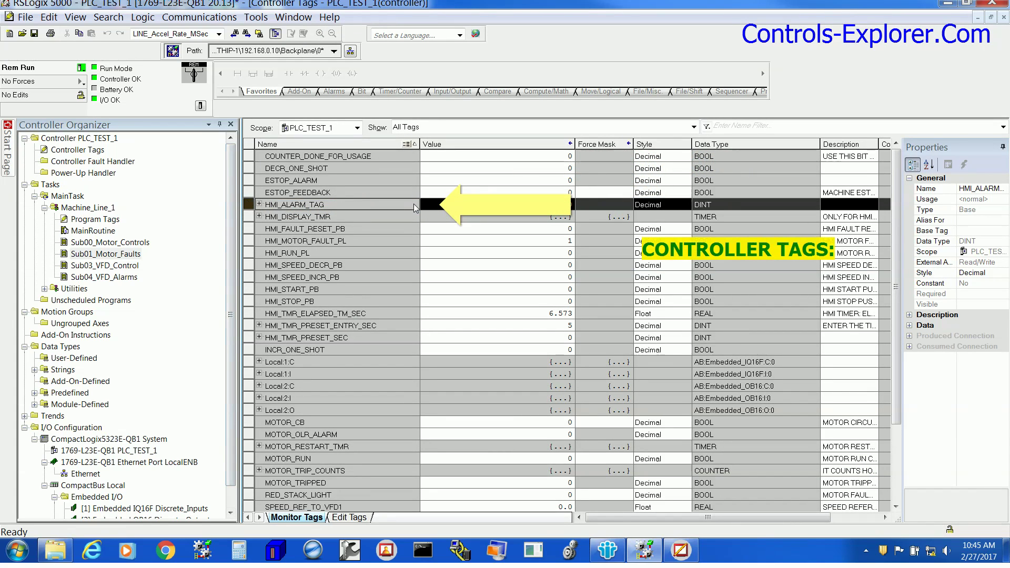
click(351, 517)
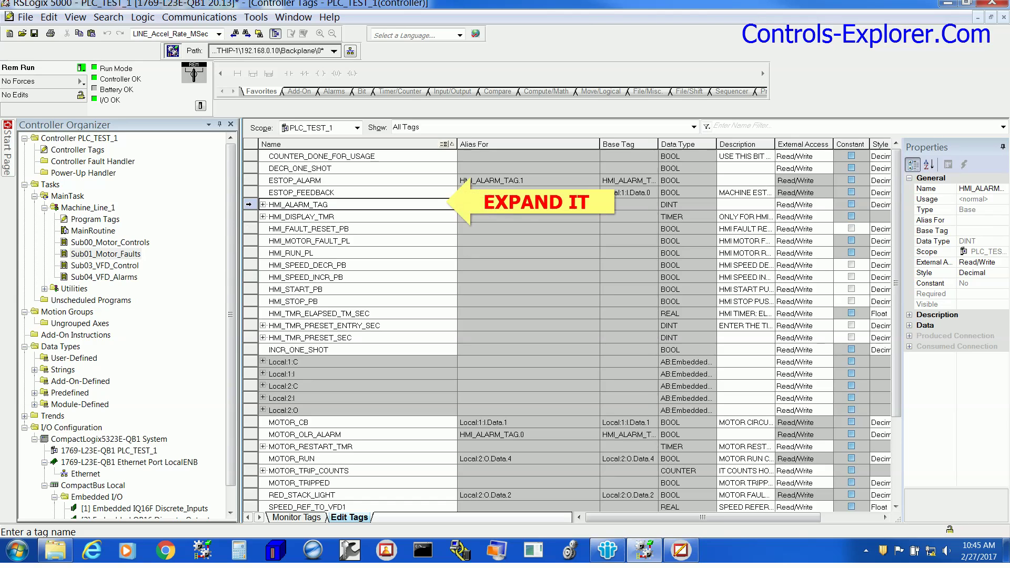
click(250, 204)
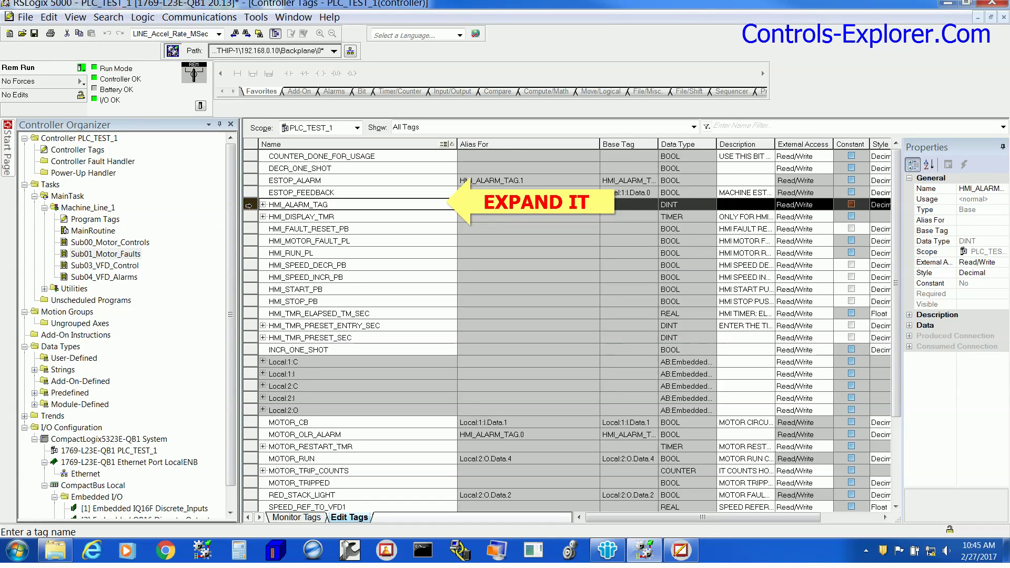
click(262, 205)
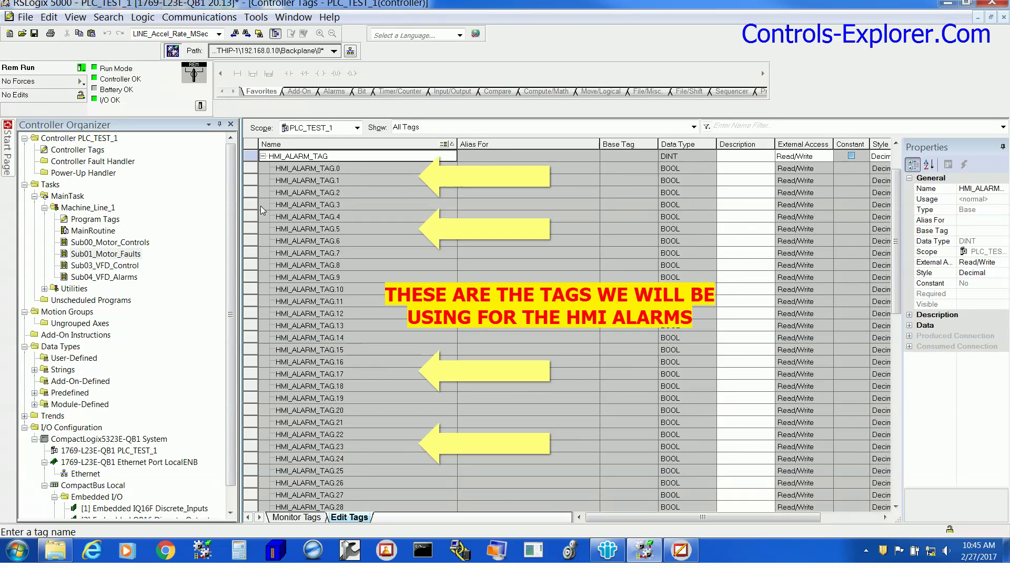
click(263, 156)
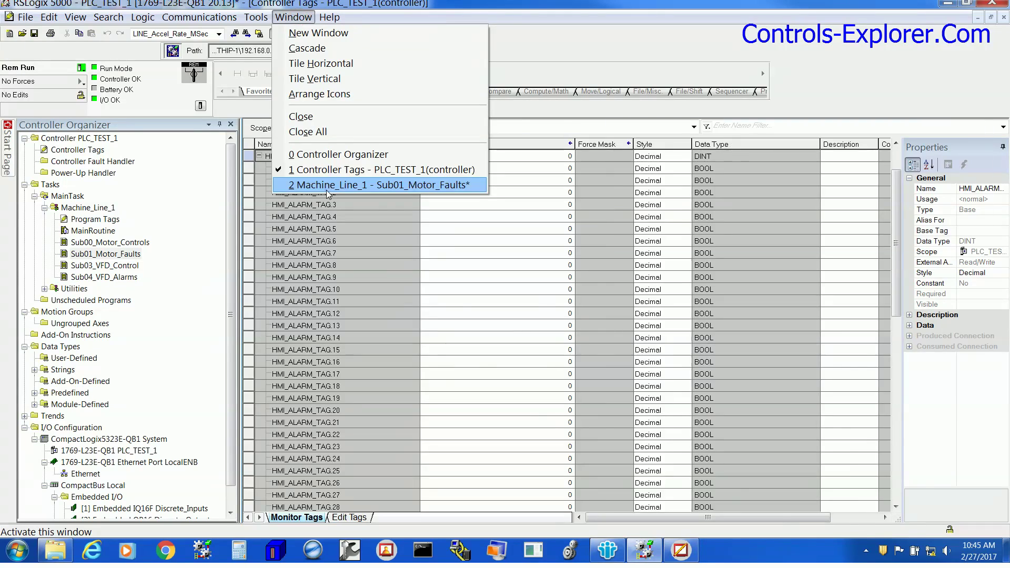
click(342, 184)
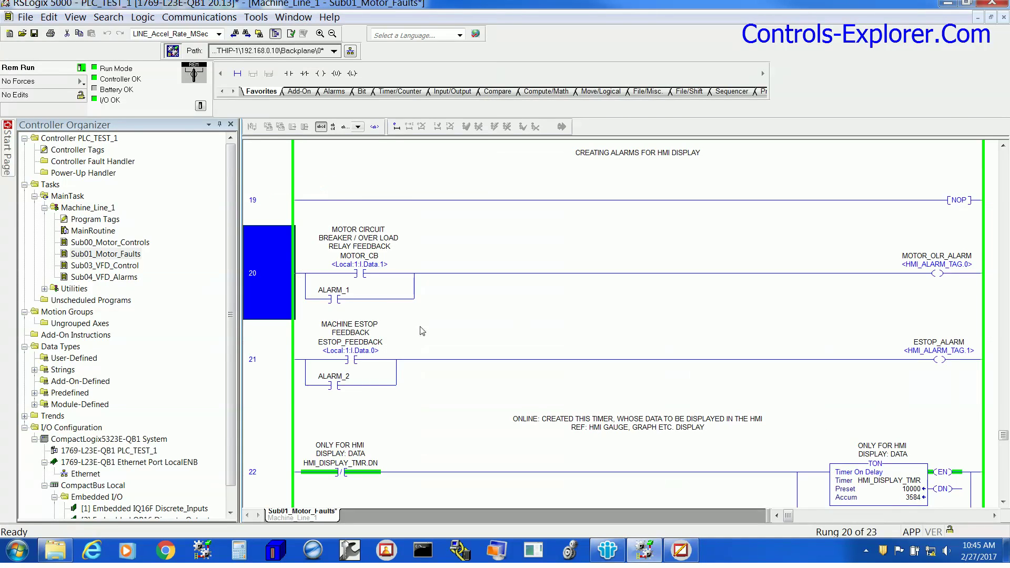
Toggle the ALARM_1 bit on and check HMI_ALARM_TAG.0 in the Controller Tags view
right_click(333, 293)
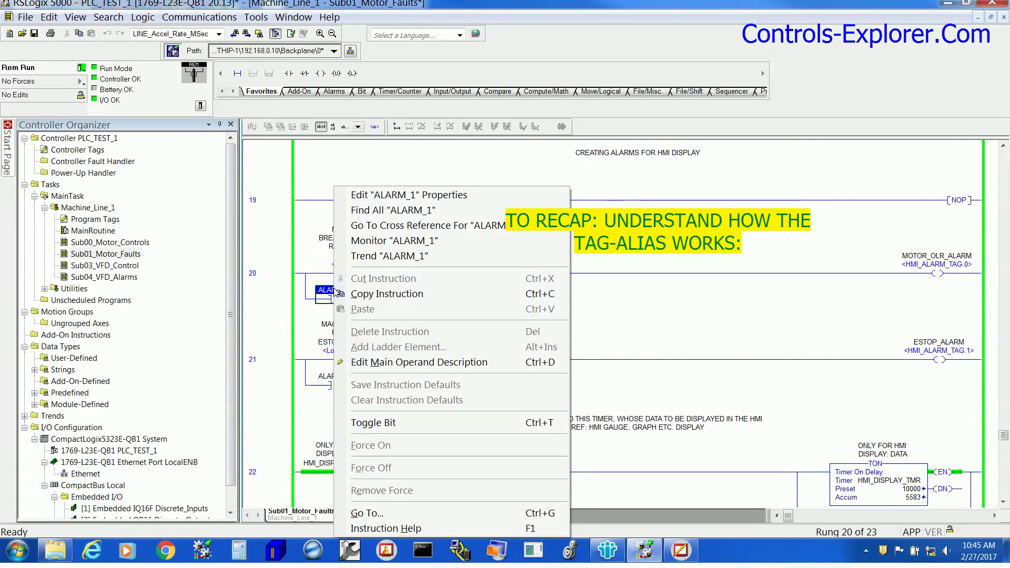
click(372, 424)
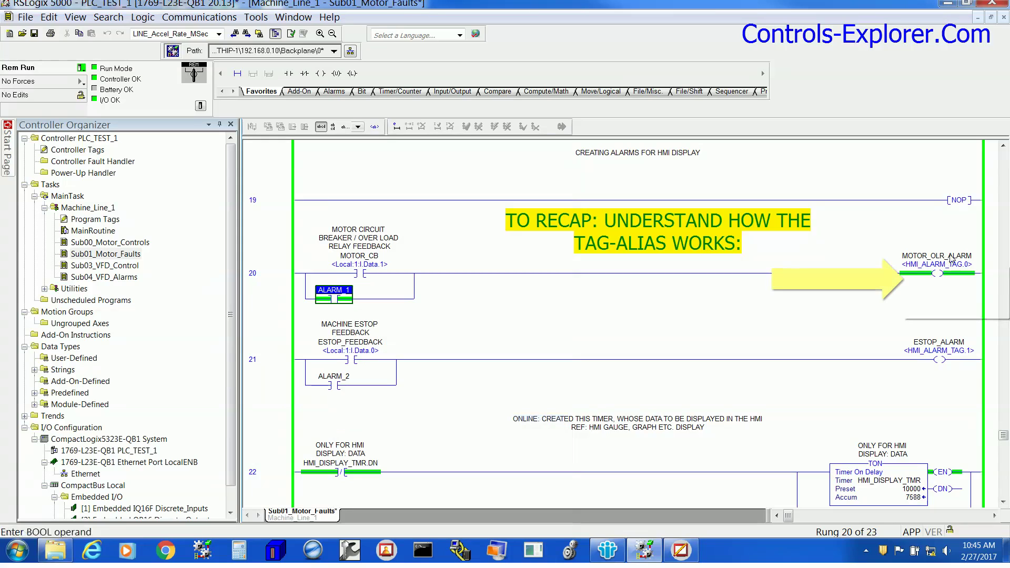
click(294, 17)
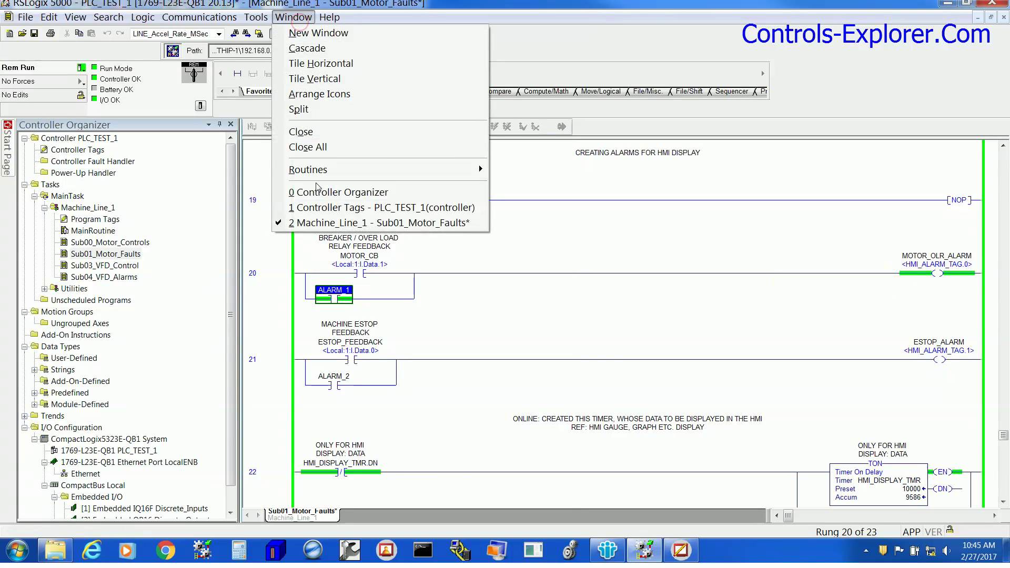
click(326, 207)
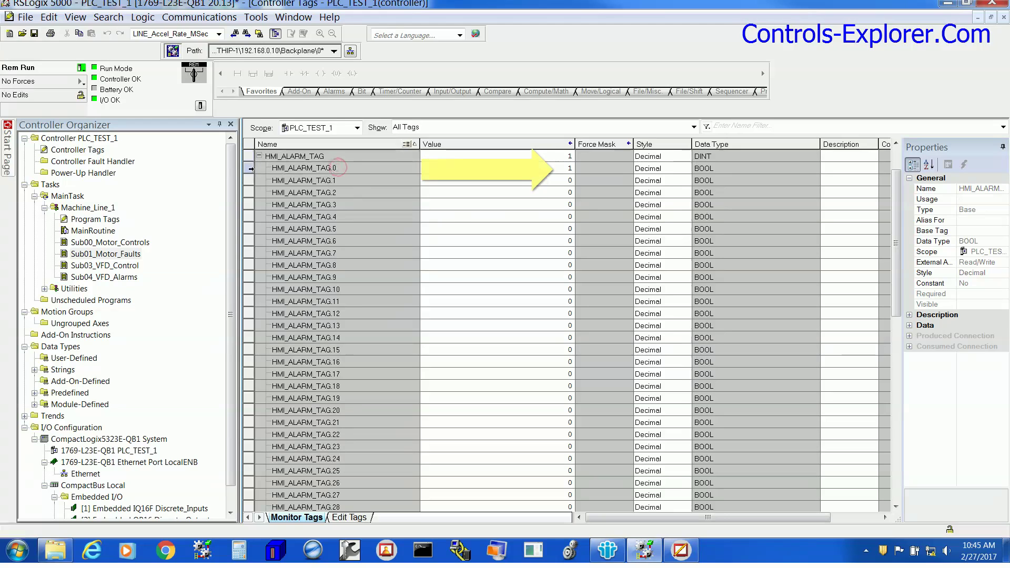
click(336, 169)
Return to the Sub01_Motor_Faults routine, check HMI_ALARM_TAG.1 in Controller Tags, and come back
click(294, 16)
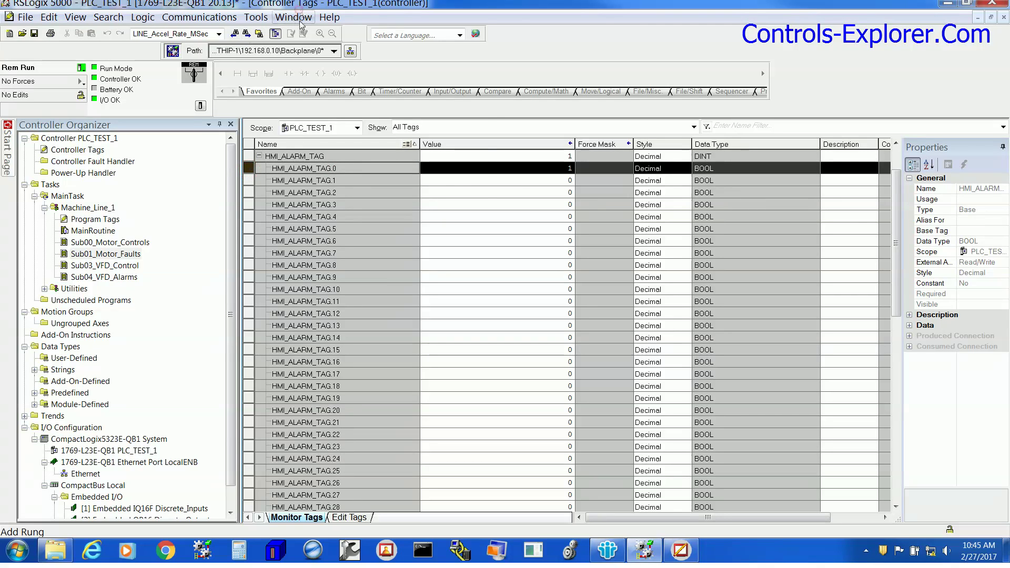
click(379, 185)
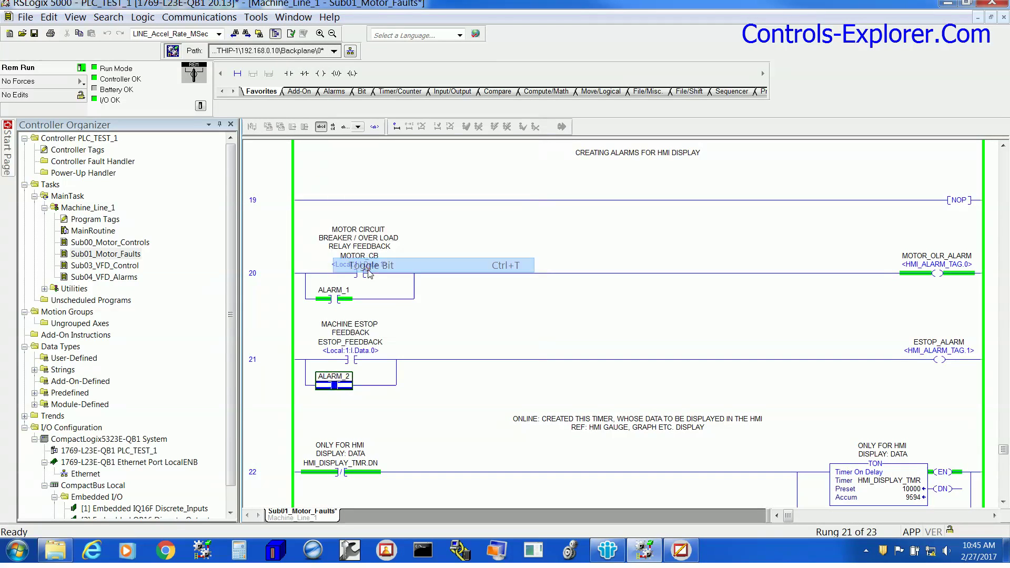
click(294, 16)
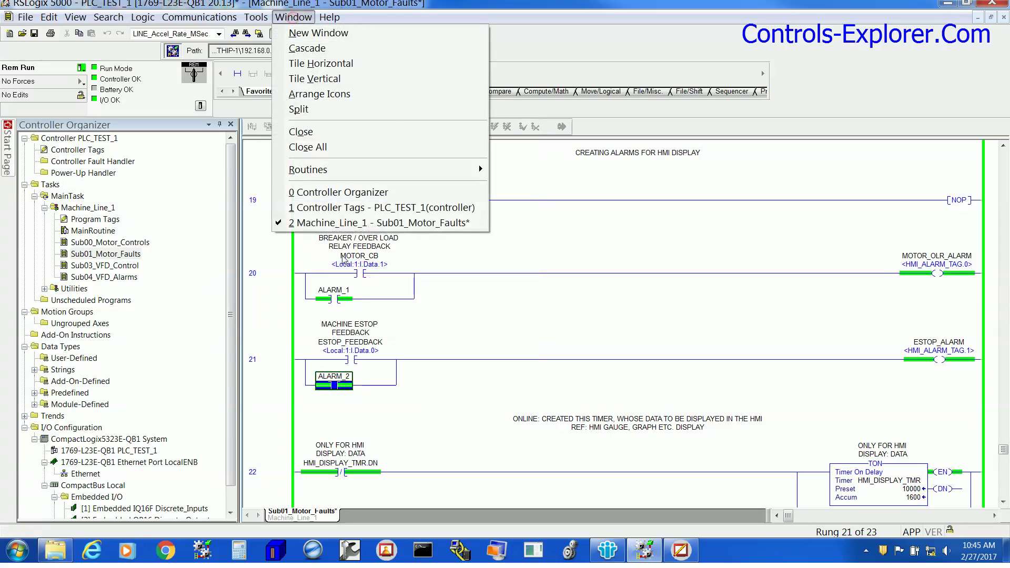
click(337, 208)
click(248, 180)
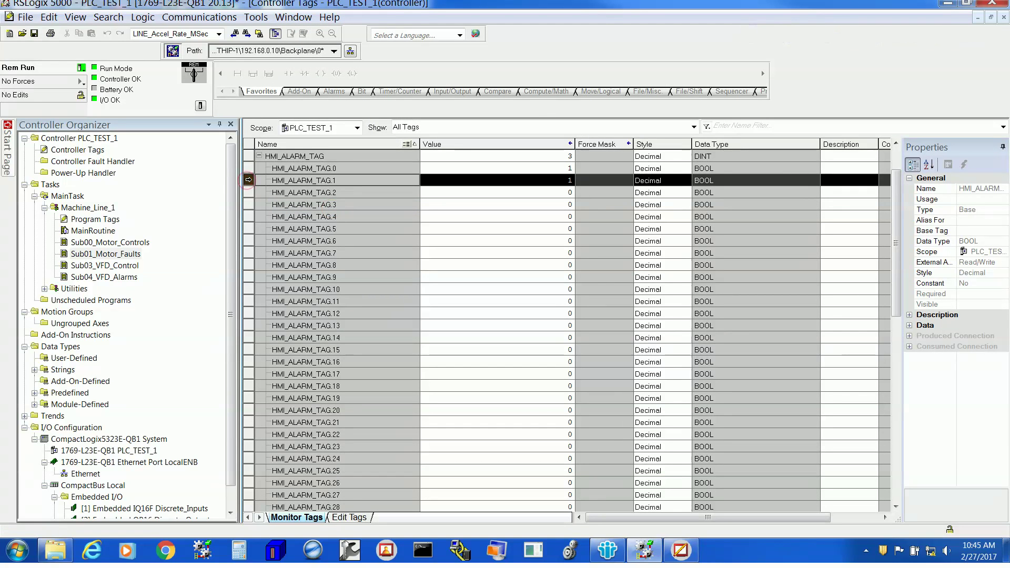
click(294, 16)
click(344, 184)
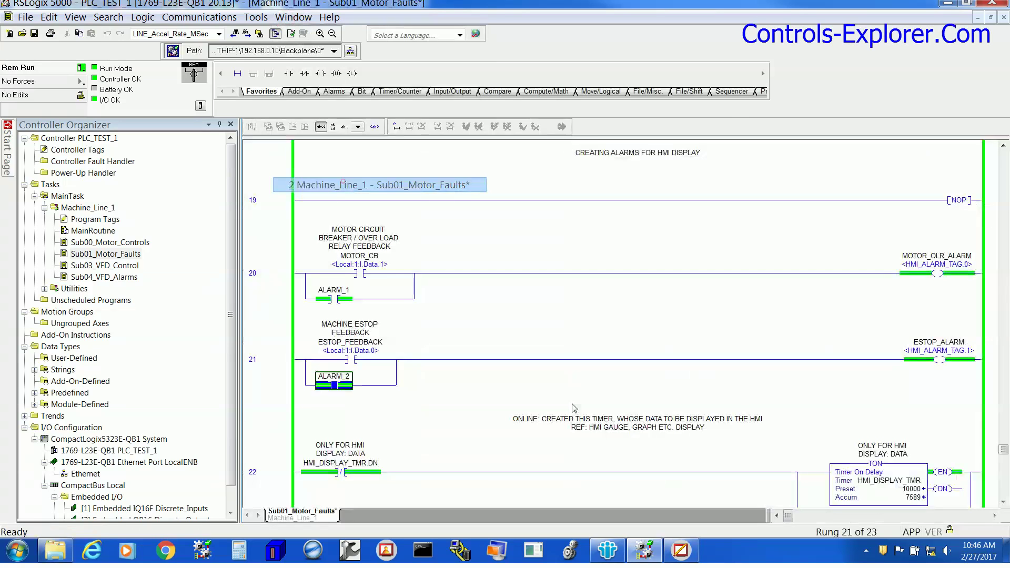
In FactoryTalk View Studio, create a new untitled display from the Displays folder
click(680, 550)
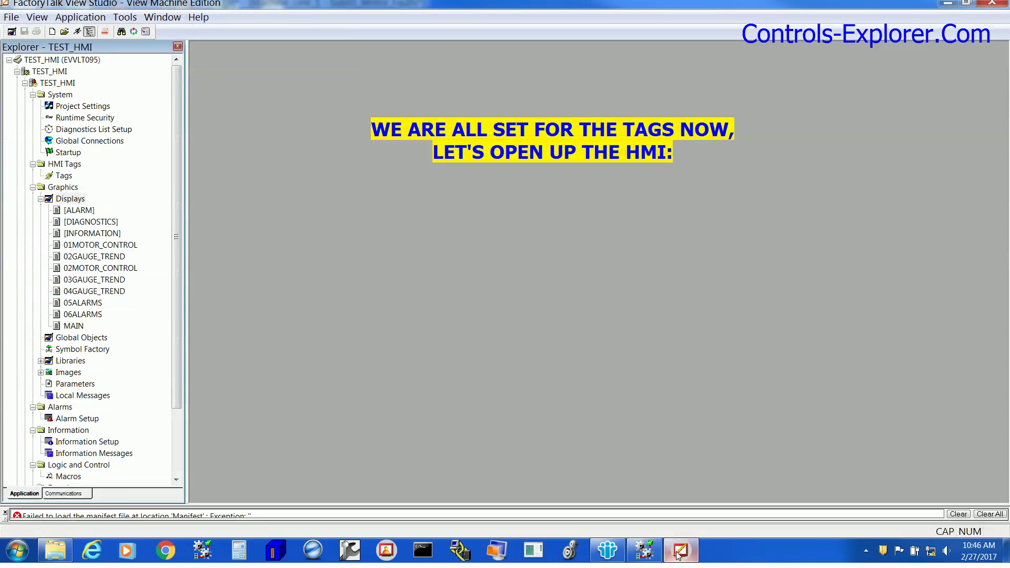
right_click(74, 201)
click(64, 191)
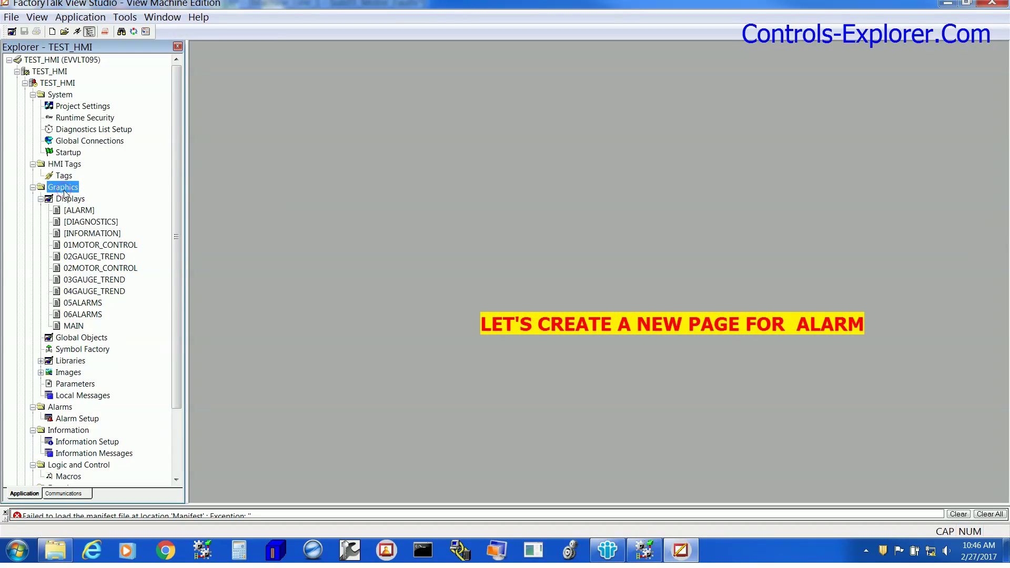
right_click(69, 199)
click(90, 205)
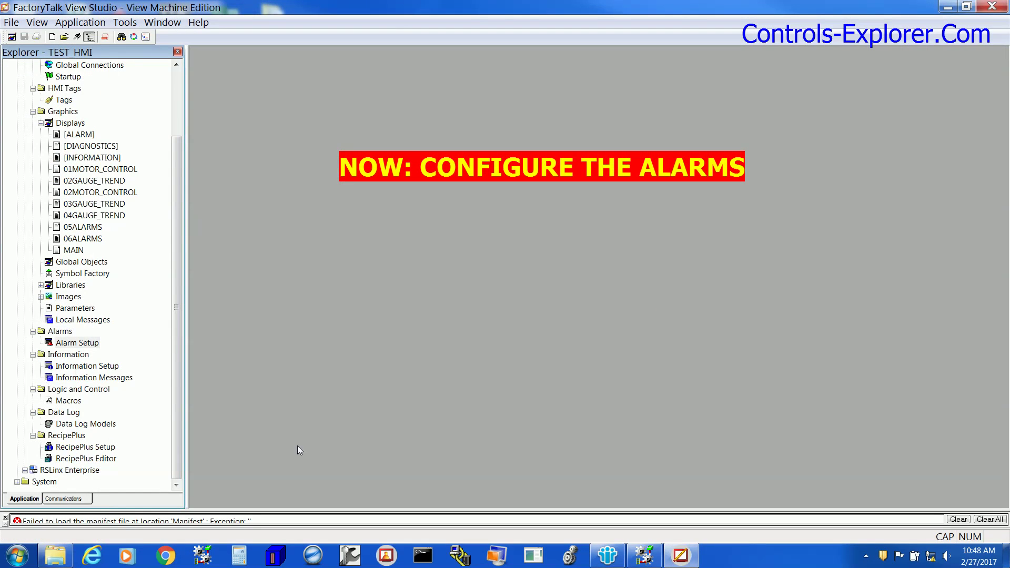
Open the Alarm Setup editor from the Explorer's Alarms folder
click(74, 344)
right_click(75, 346)
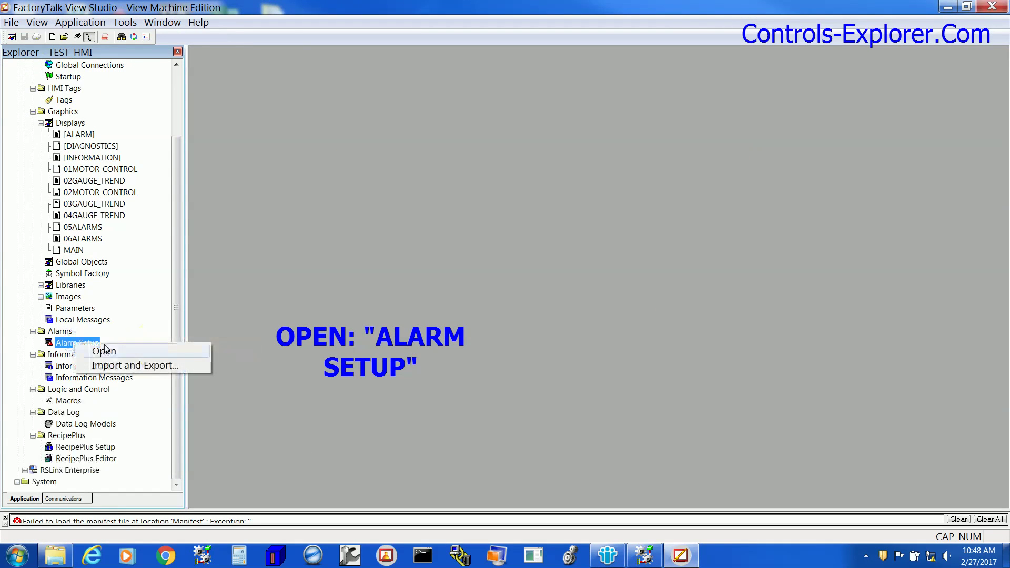
click(105, 352)
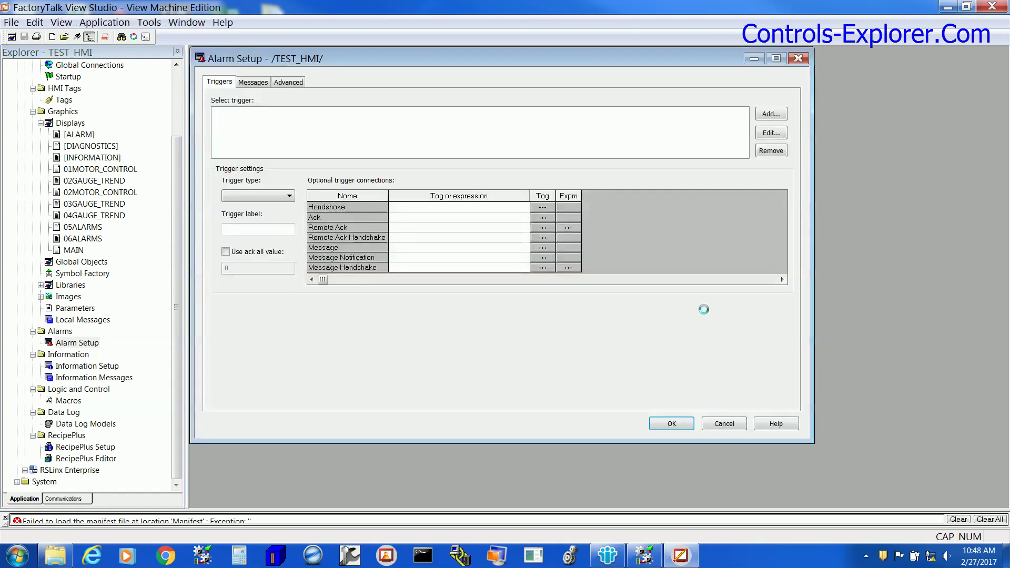
Review alarm rung 20 and the controller tags in RSLogix, then return to Alarm Setup
click(656, 563)
scroll(328, 415, up, 5)
click(320, 331)
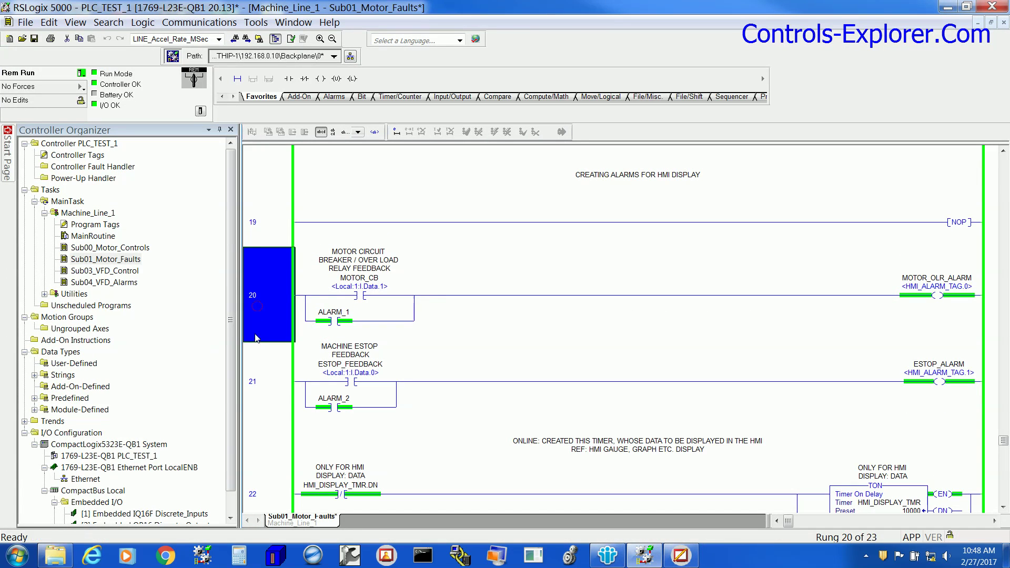
click(293, 22)
click(337, 214)
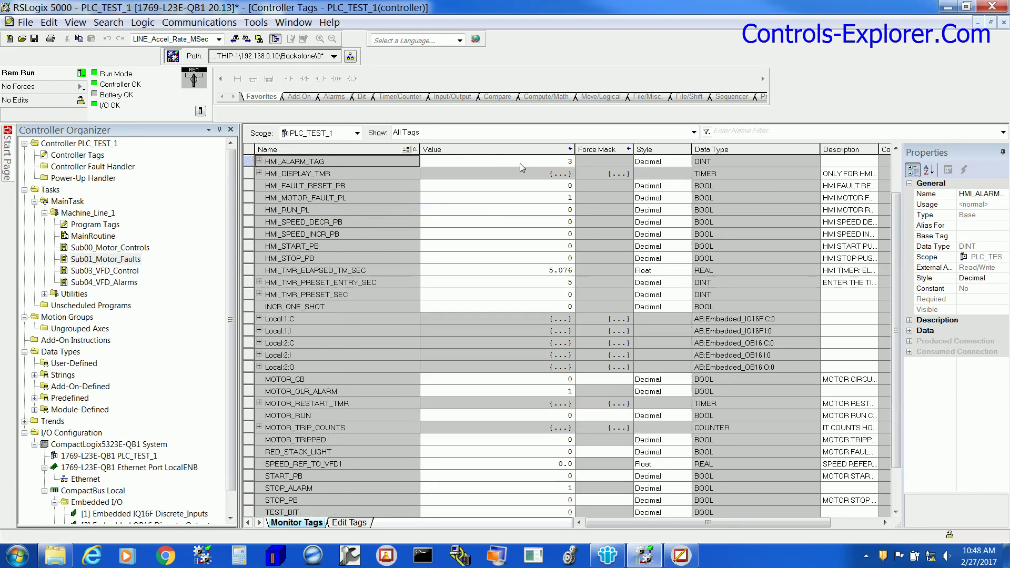
click(686, 556)
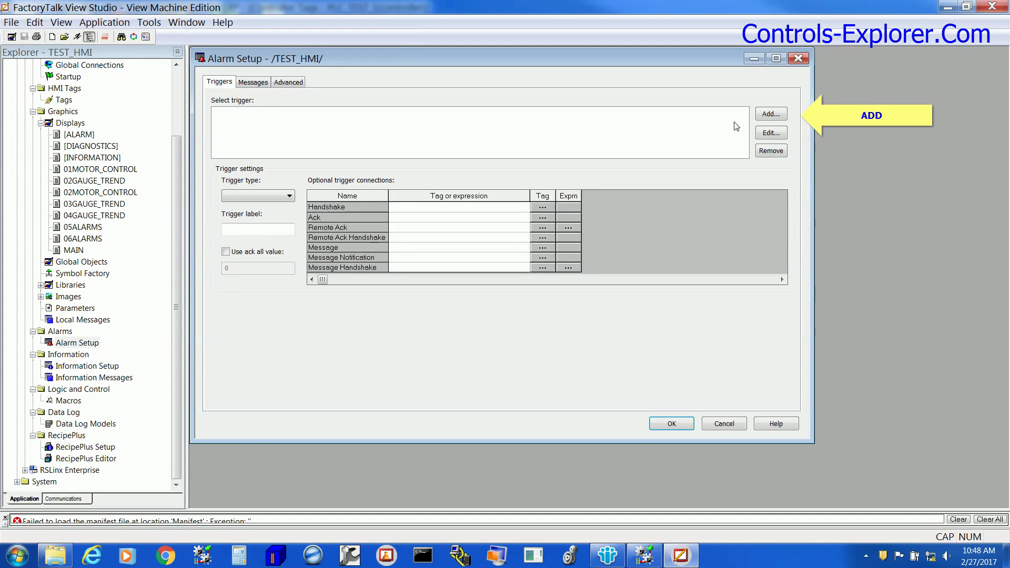
Add a trigger on PLC_TEST_1 > Offline > HMI_ALARM_TAG via the tag browser
click(771, 115)
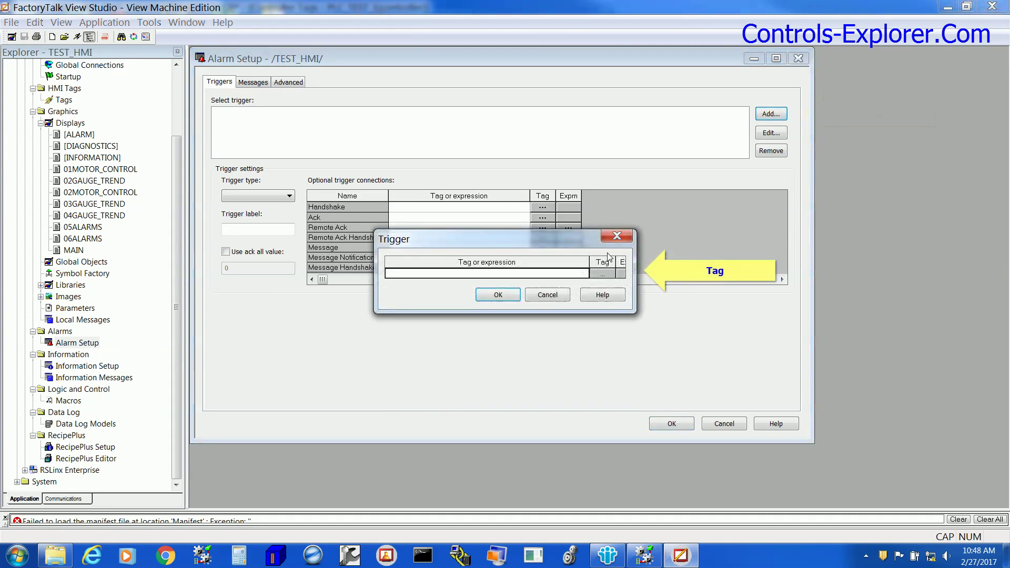
click(603, 273)
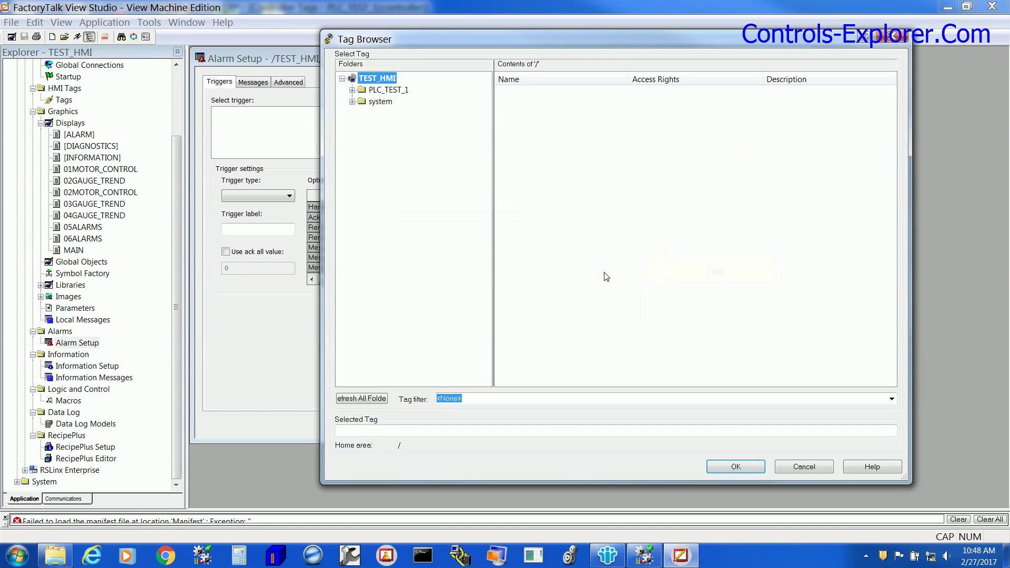
click(388, 90)
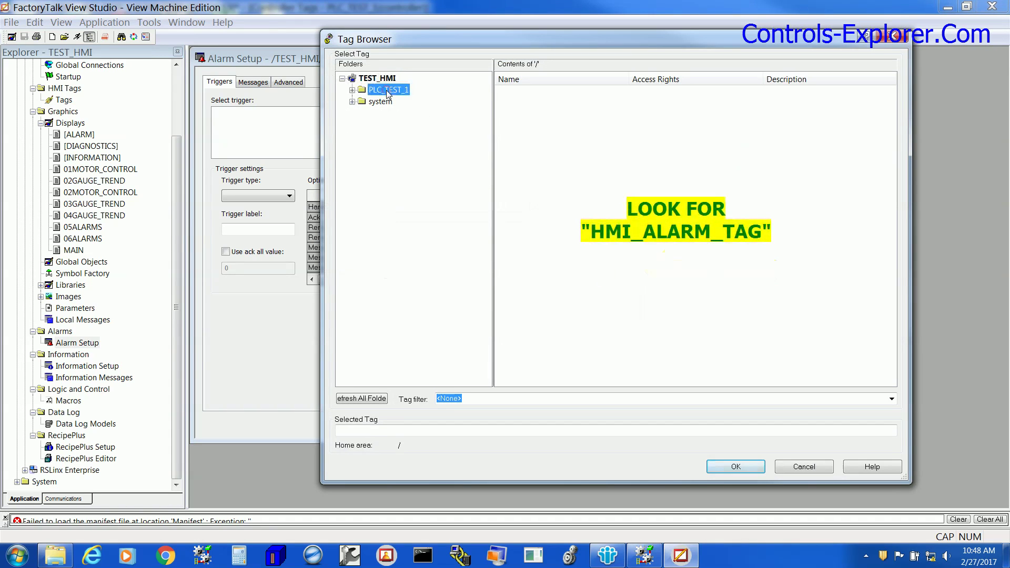
click(352, 91)
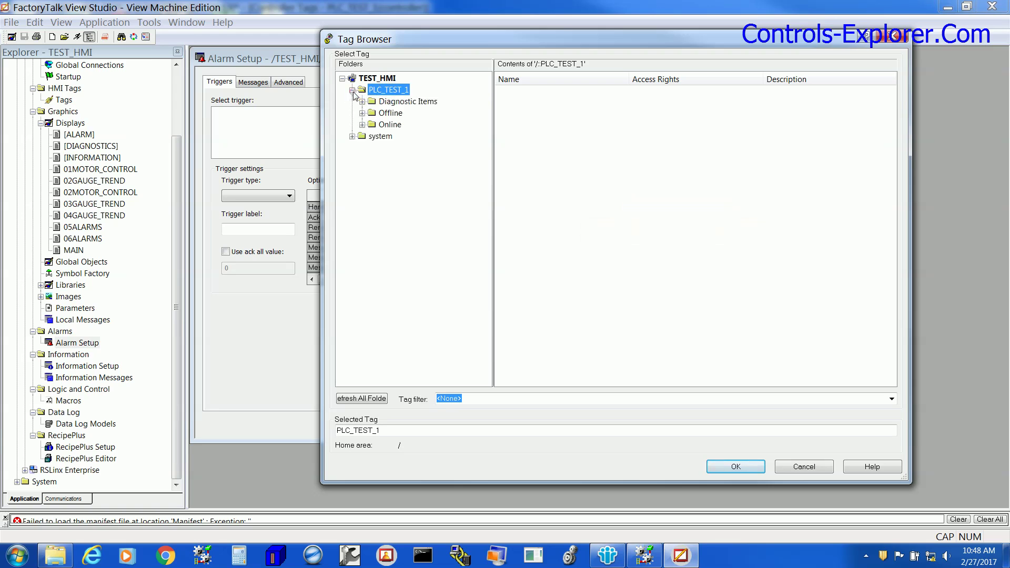
click(390, 113)
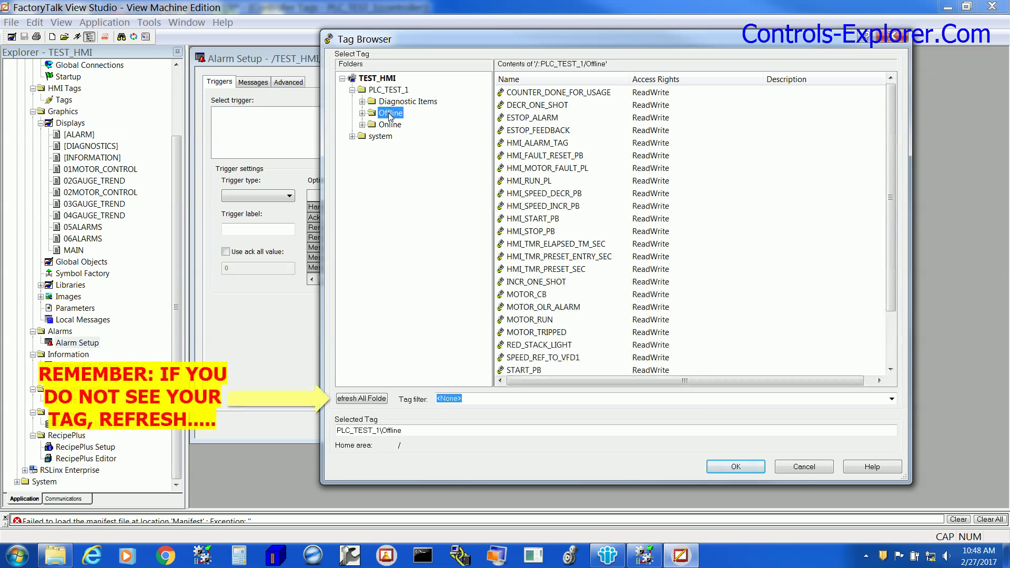
click(554, 143)
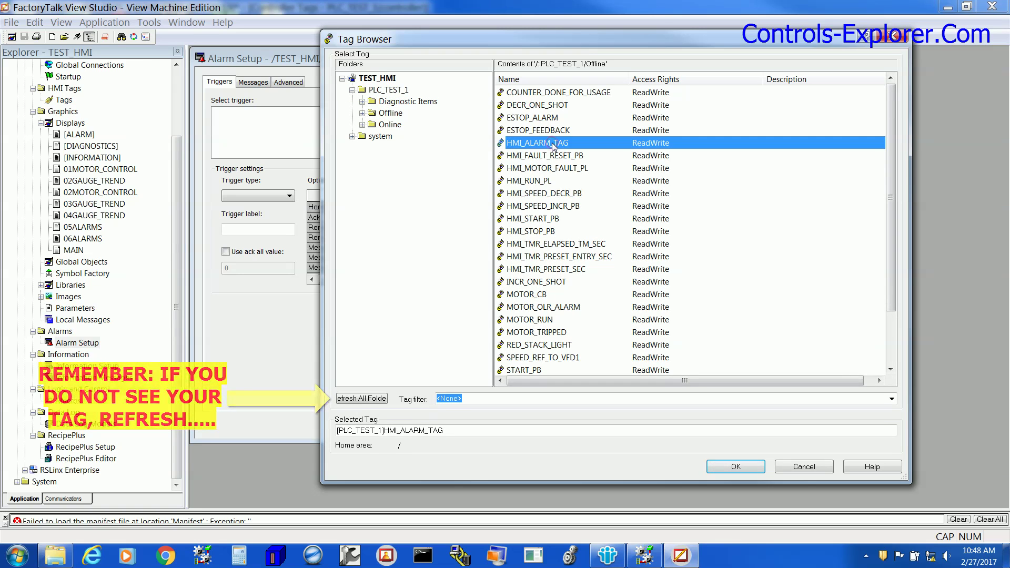
click(644, 556)
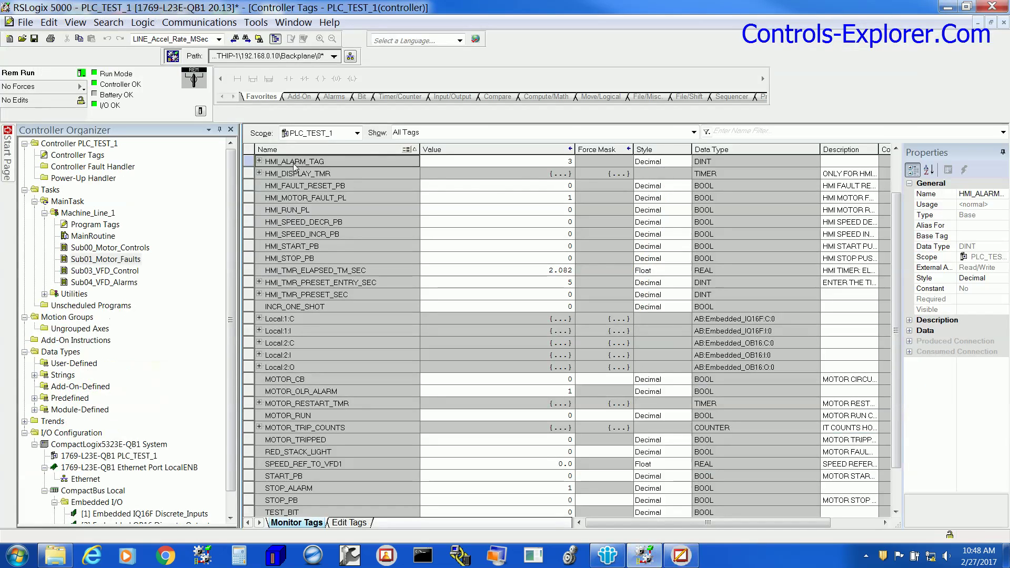
click(257, 161)
click(681, 556)
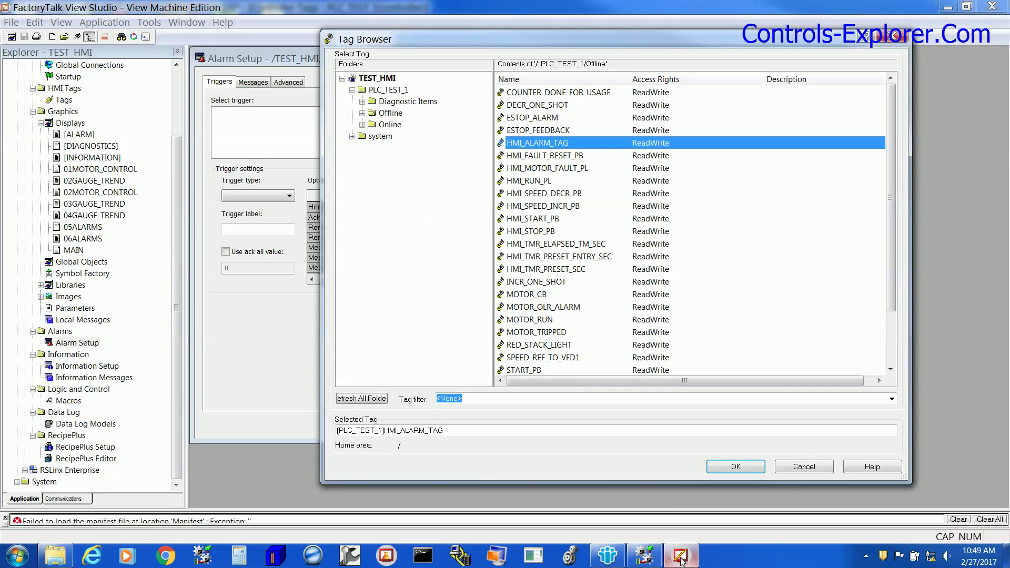
click(736, 467)
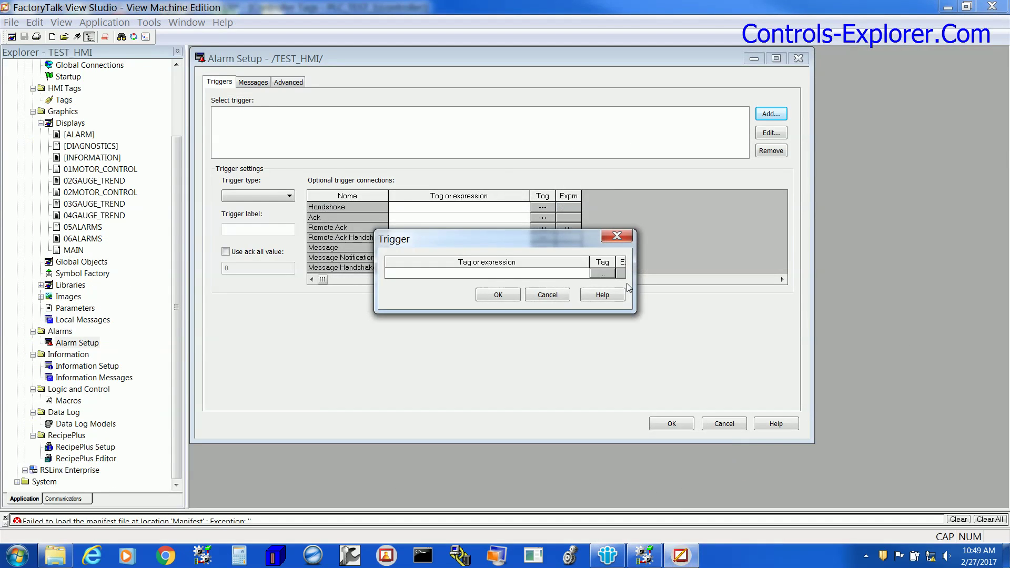
click(498, 295)
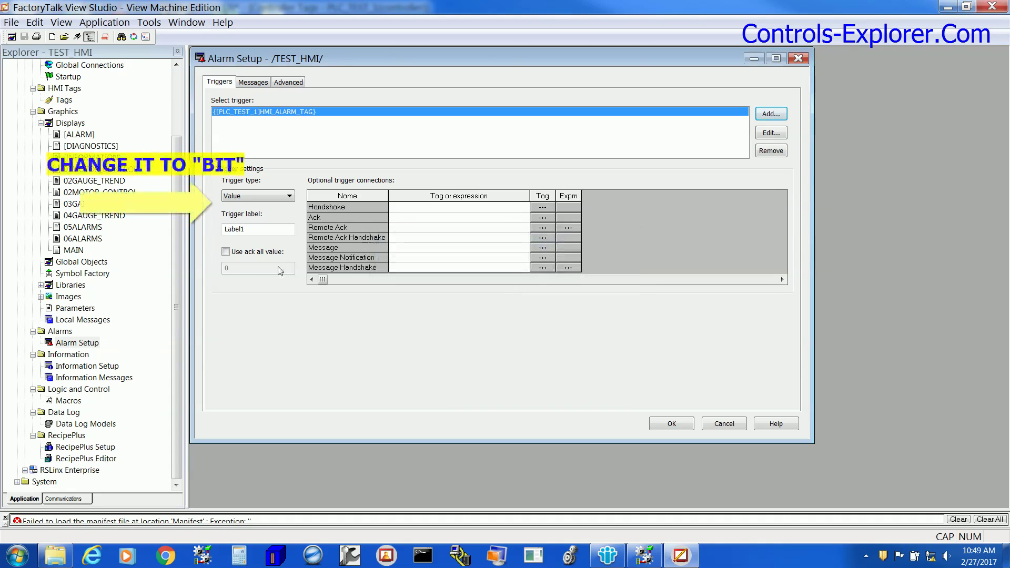
Set the trigger type to Bit and show the Messages table
click(289, 196)
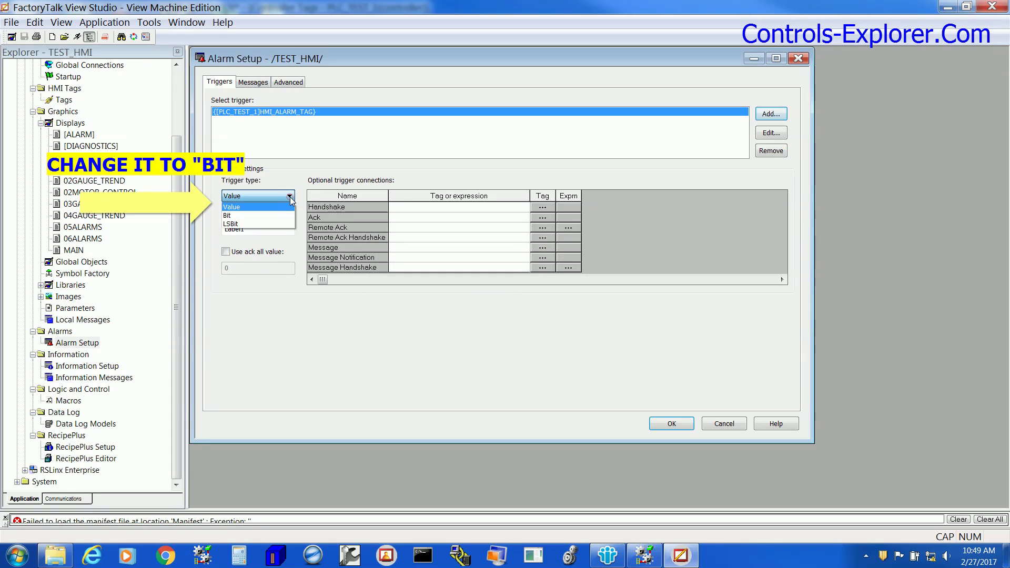
click(276, 216)
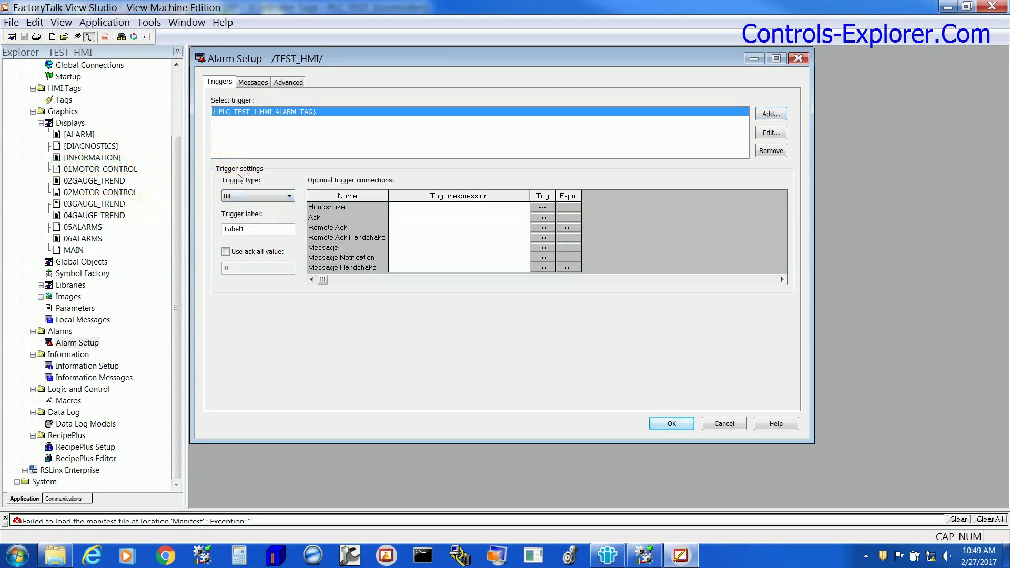
click(253, 83)
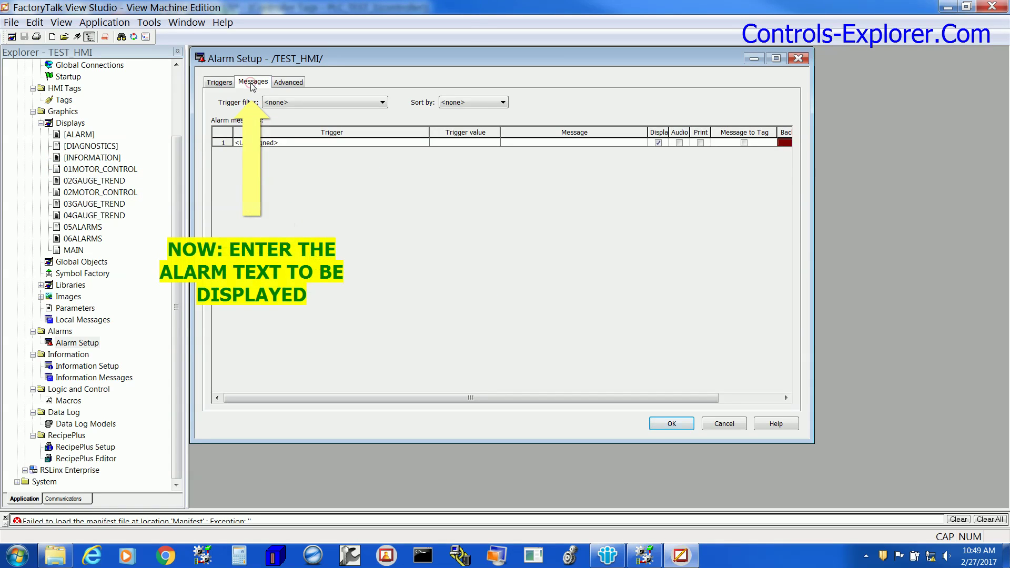
Give message row 1 trigger HMI_ALARM_TAG, trigger value 1, and text 'MOTOR FAULT ALARM'
click(296, 144)
click(424, 143)
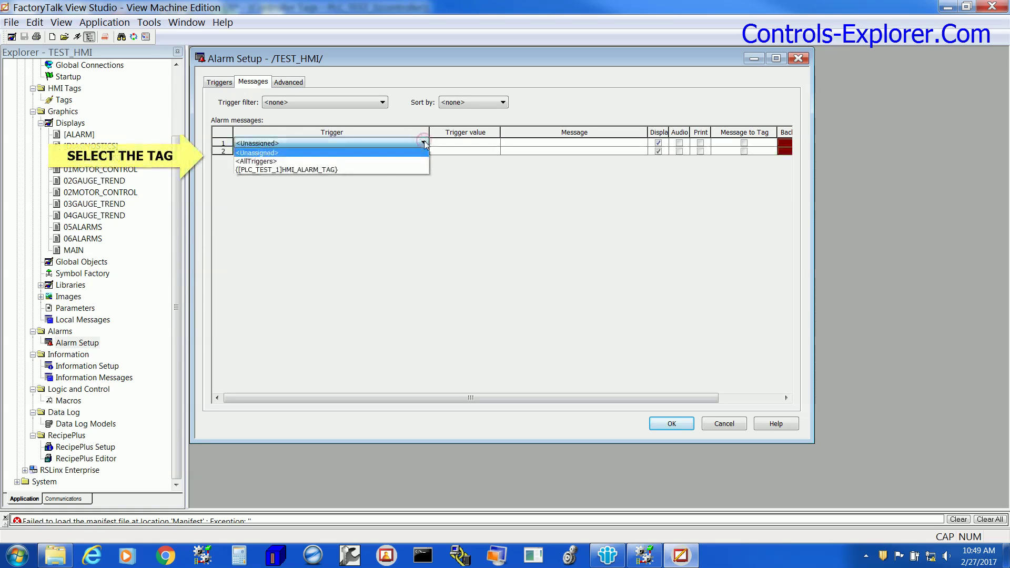
click(376, 166)
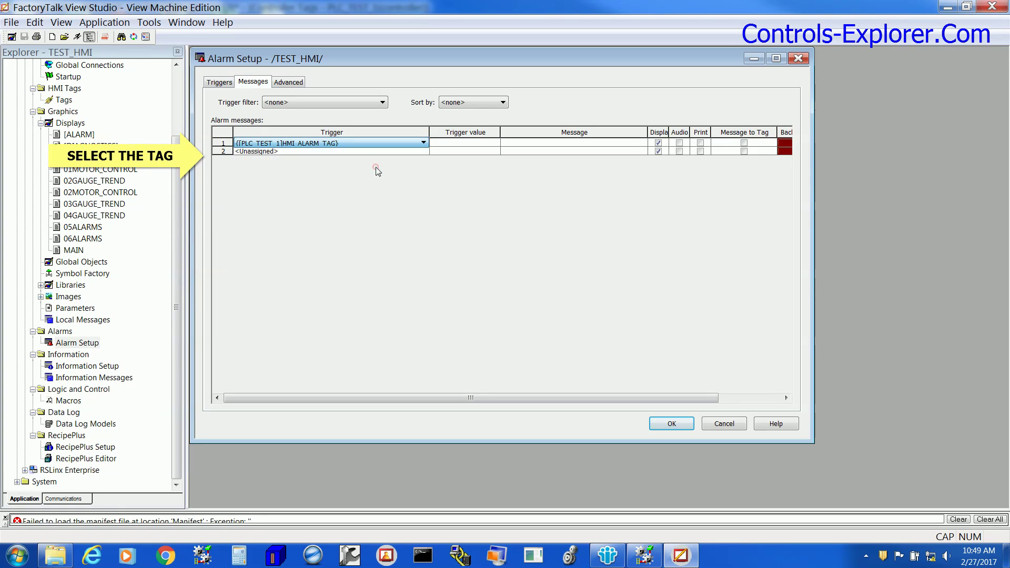
click(474, 144)
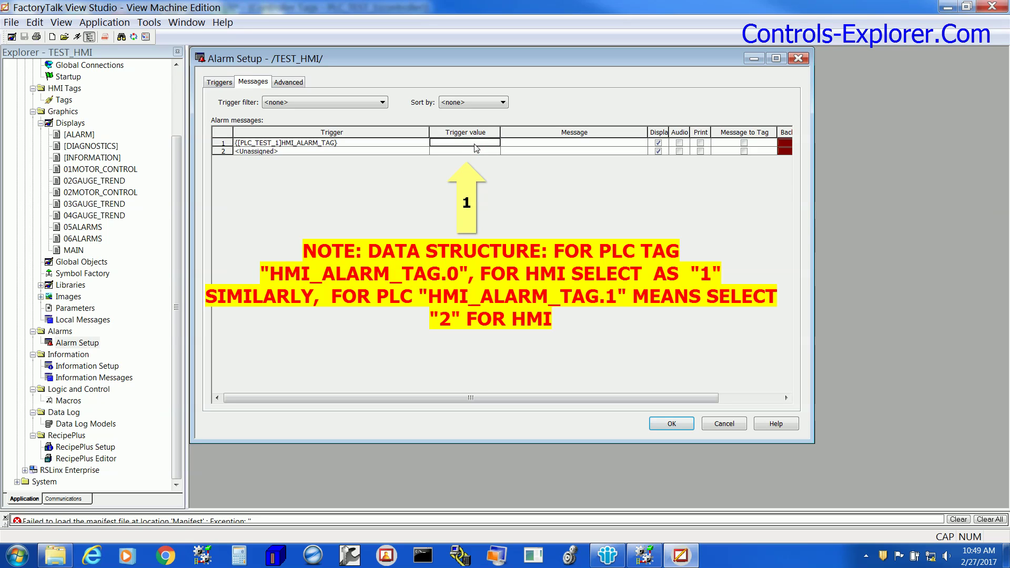
text(1)
key(Return)
click(565, 143)
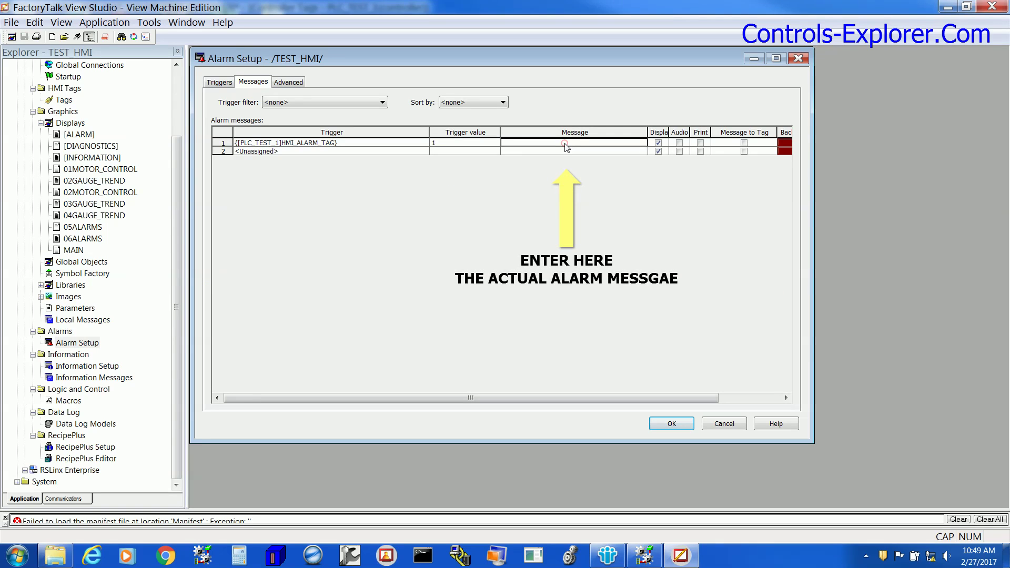
text(MOTOR FAULT ALARM)
Give message row 2 trigger HMI_ALARM_TAG, trigger value 2, and text 'E-STOP ACTIVATED'
click(361, 152)
click(424, 152)
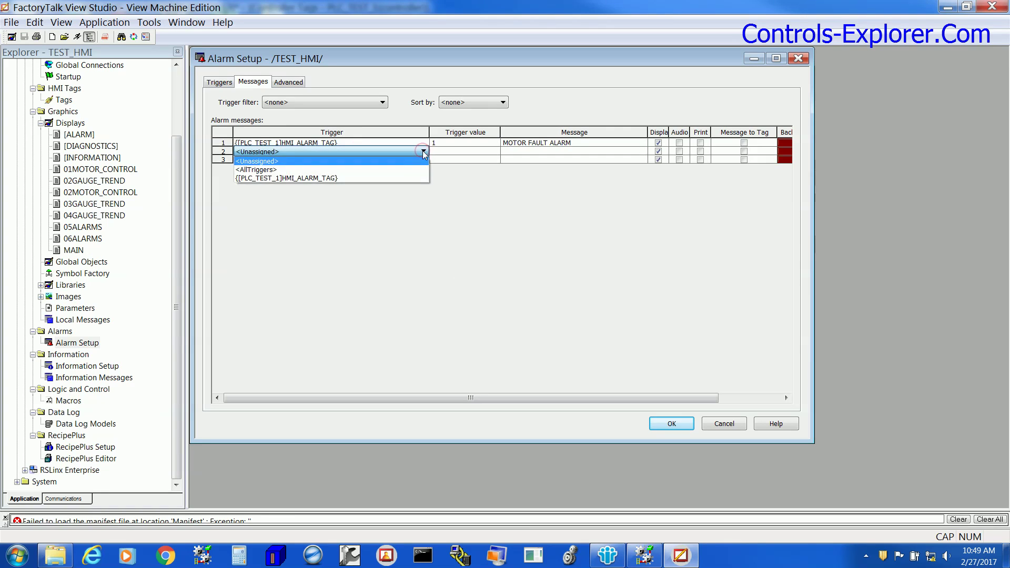
click(394, 176)
click(451, 153)
text(2)
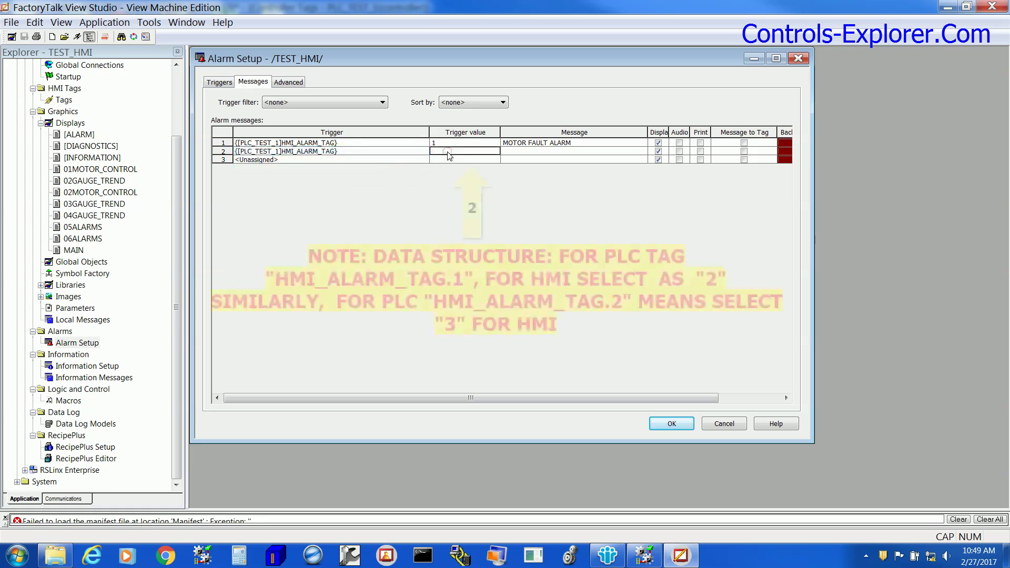
click(517, 152)
text(E-ST)
text(OP ACTIVATED)
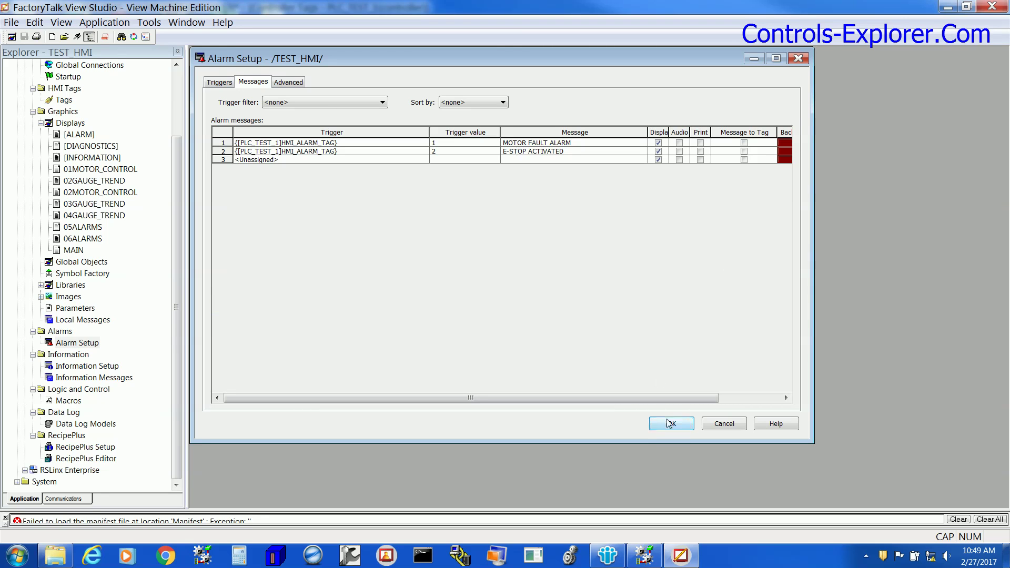
Check HMI_ALARM_TAG's individual bits in RSLogix 5000, then return to the message setup
click(643, 561)
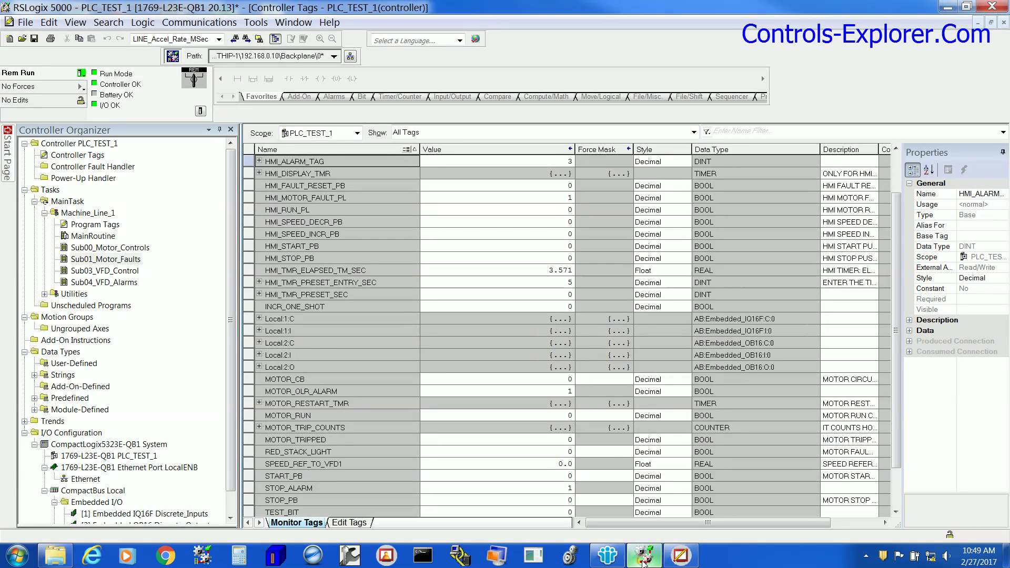
click(259, 161)
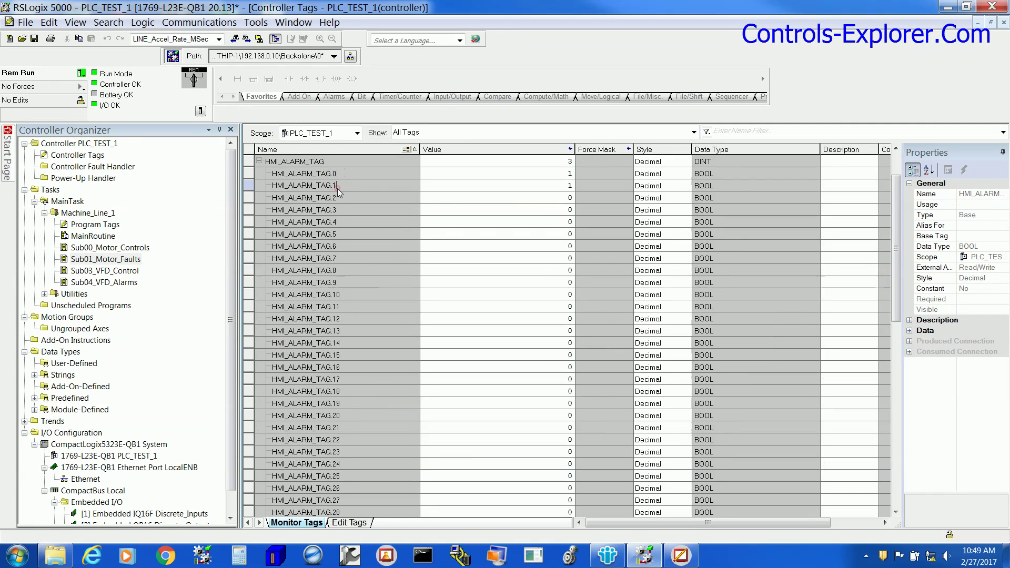
click(681, 556)
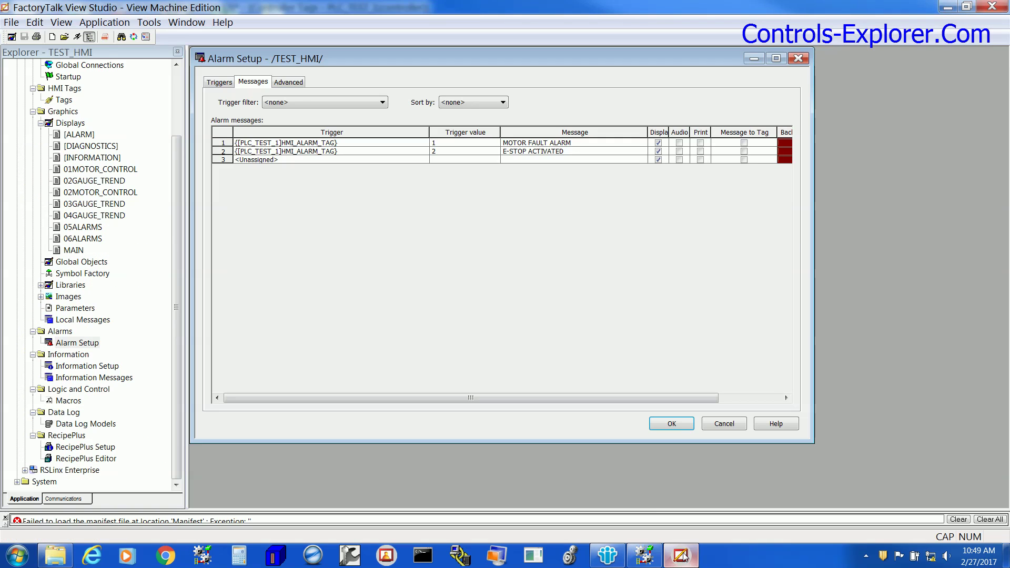
Accept the alarm setup and create a new blank display under Displays
click(442, 151)
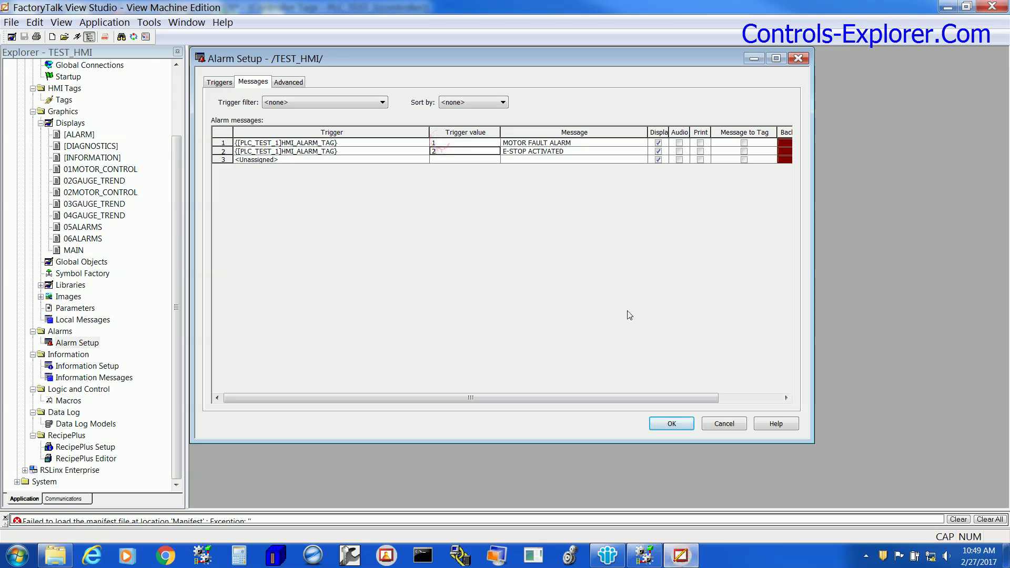
click(666, 424)
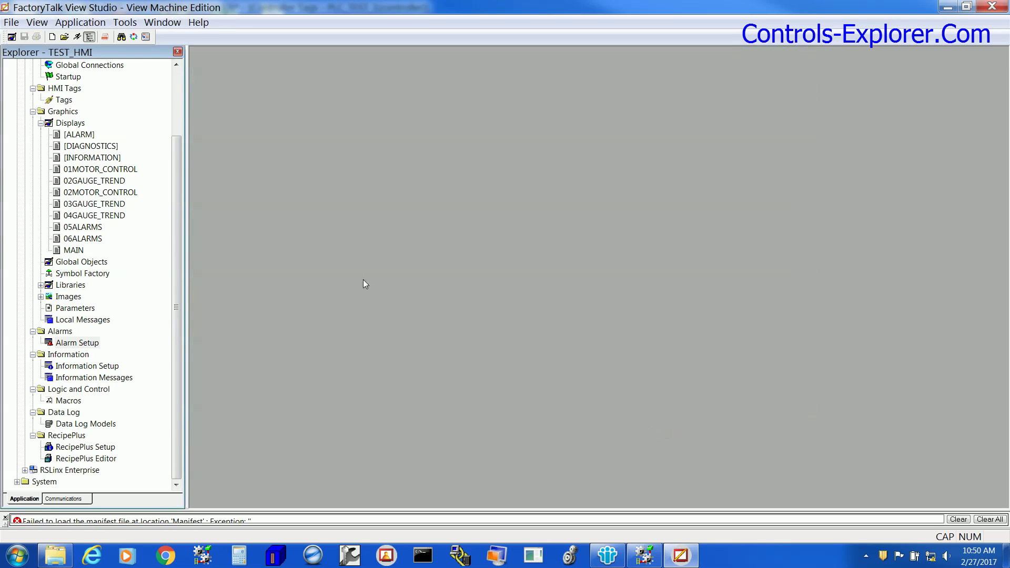
right_click(75, 124)
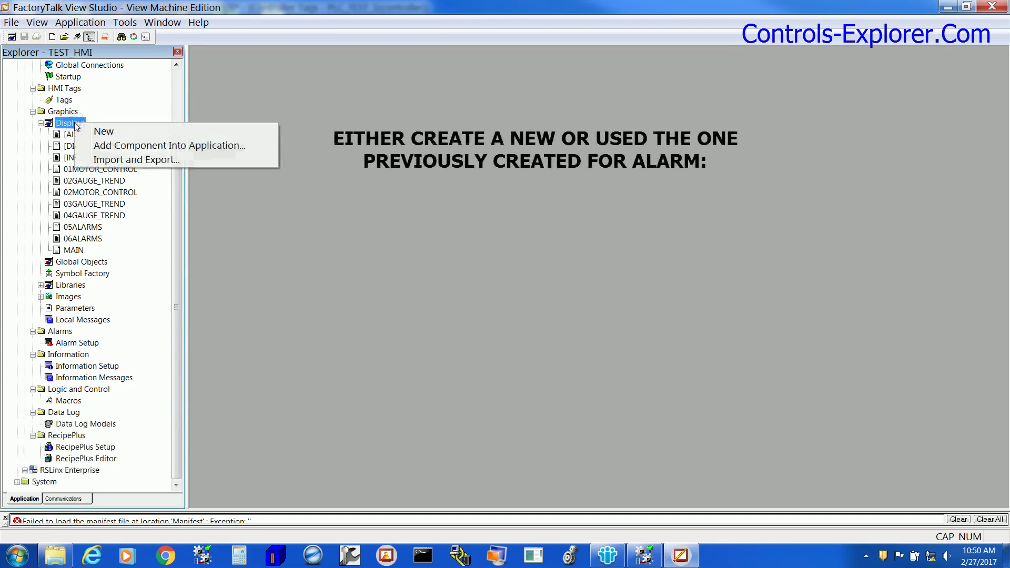
click(93, 131)
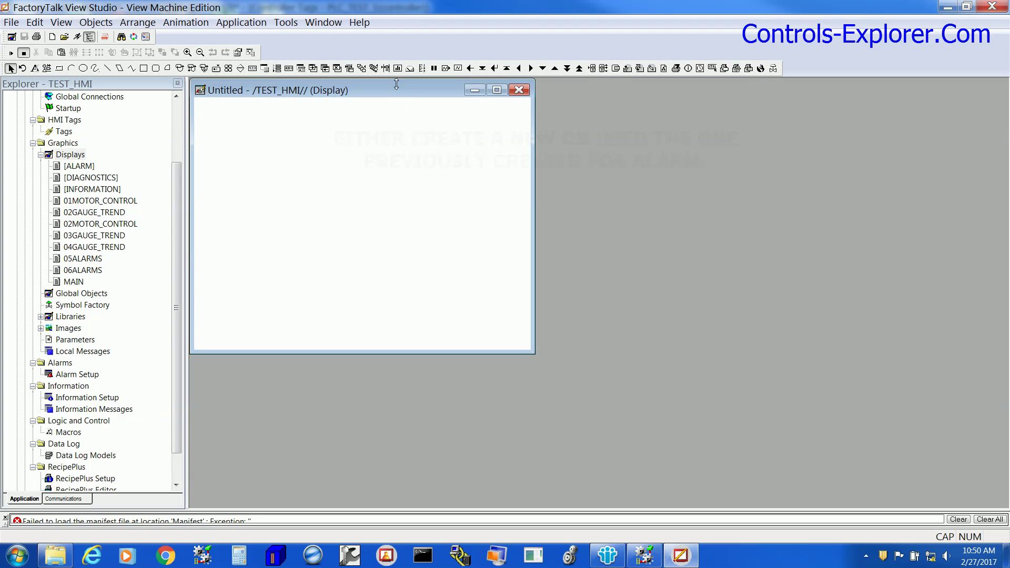
Move the Untitled display window toward the centre and make it active for editing
drag(396, 87, 503, 117)
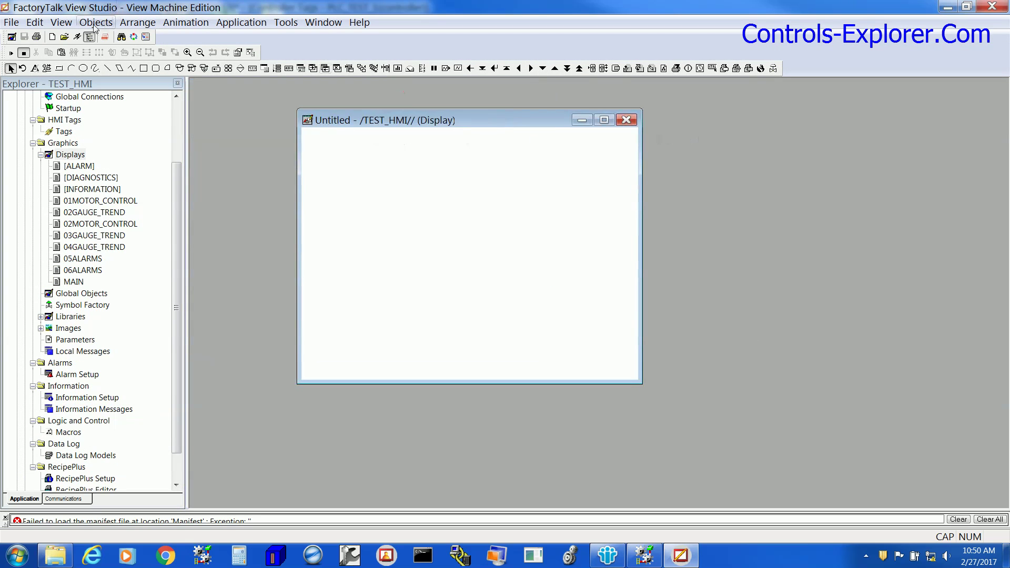
click(351, 193)
click(97, 22)
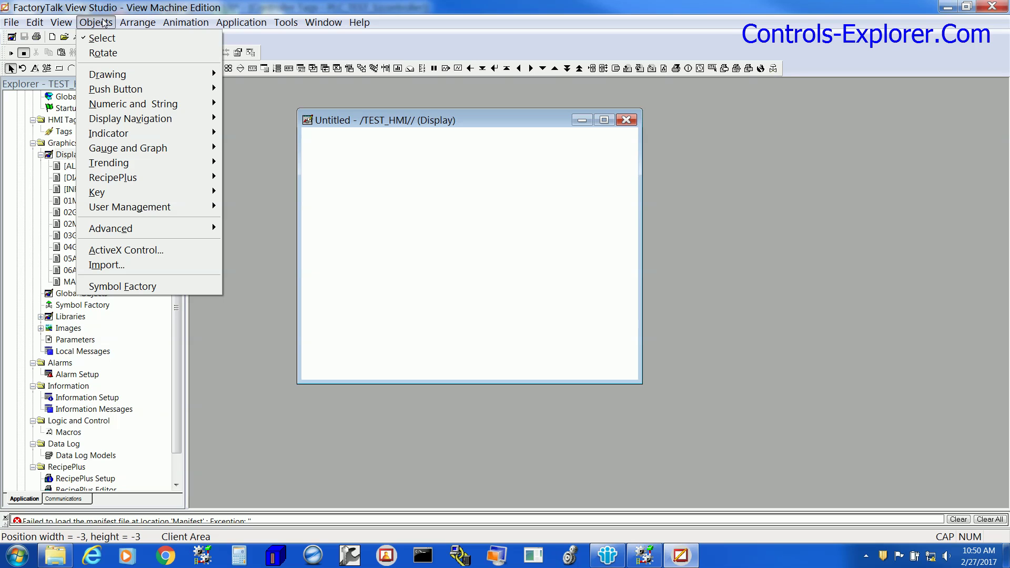
Draw an Alarm List across the display's upper area, review its property tabs, and accept
mouse_move(160, 231)
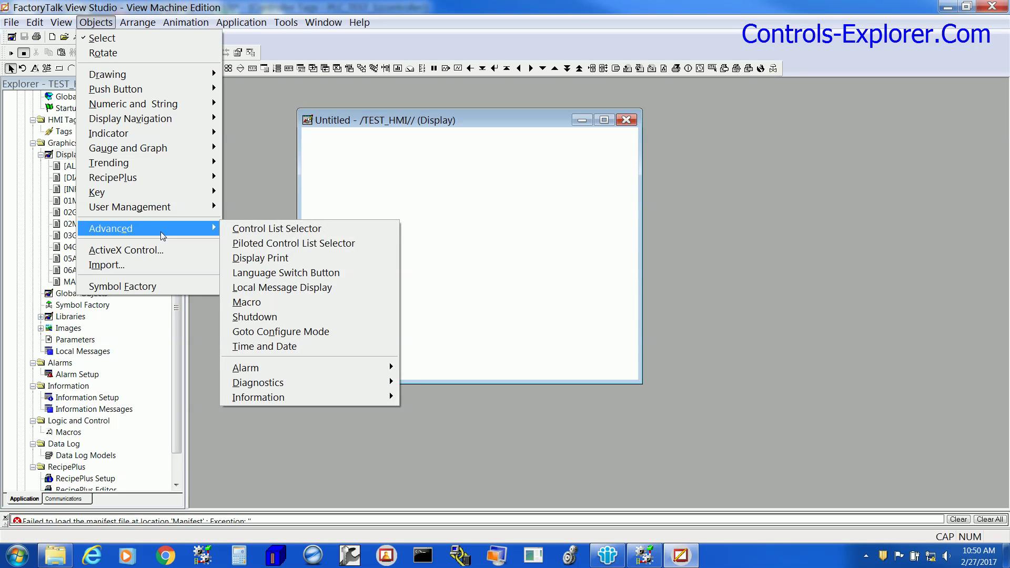
mouse_move(295, 368)
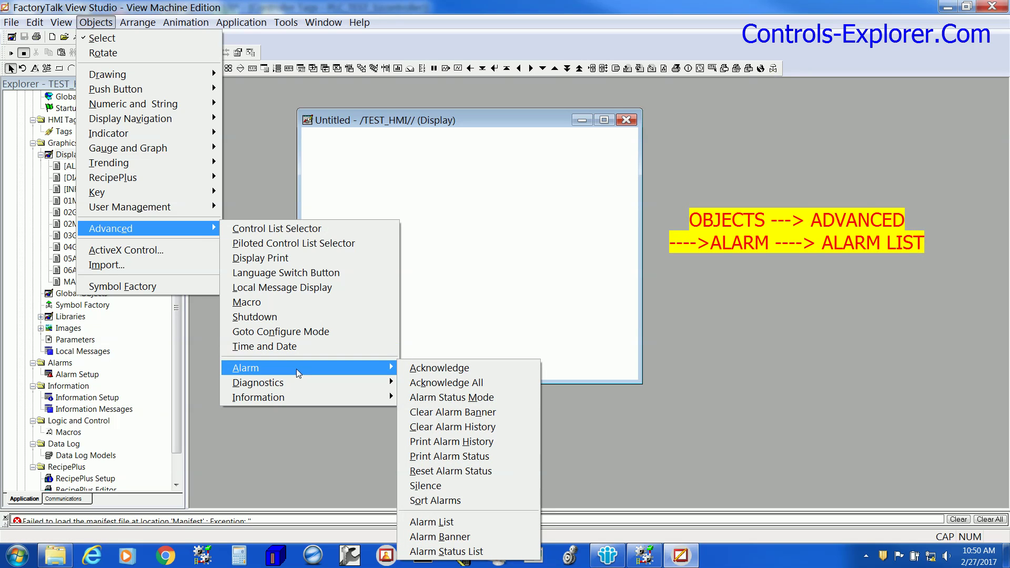
click(448, 523)
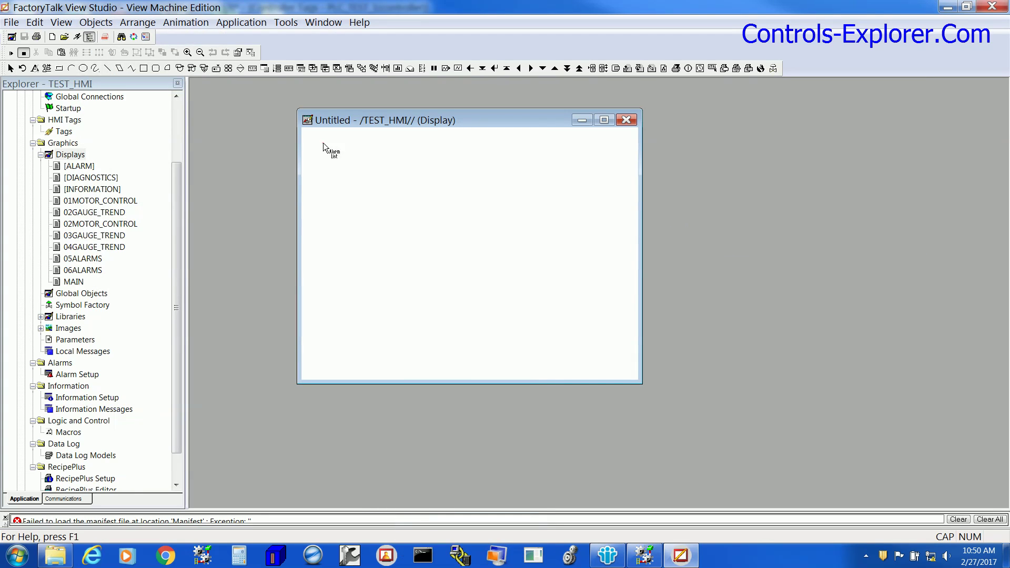
drag(343, 215, 624, 238)
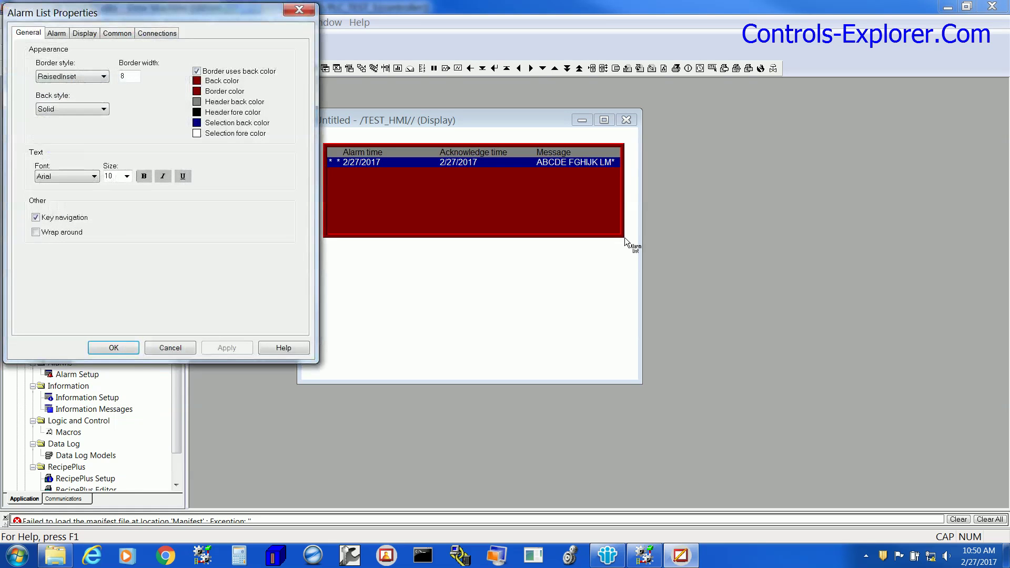
click(56, 34)
click(84, 33)
click(117, 34)
click(157, 33)
click(112, 348)
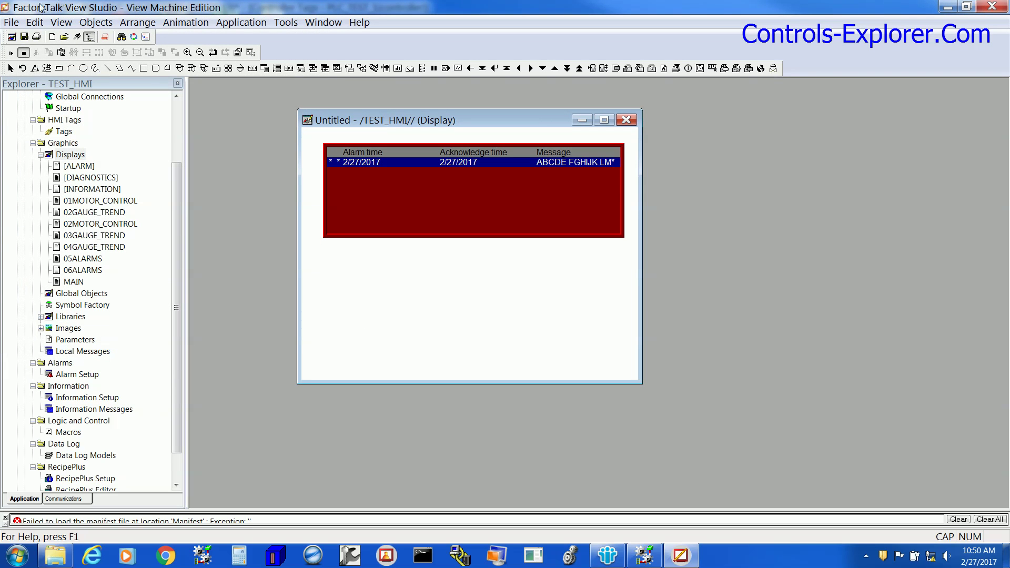
click(97, 22)
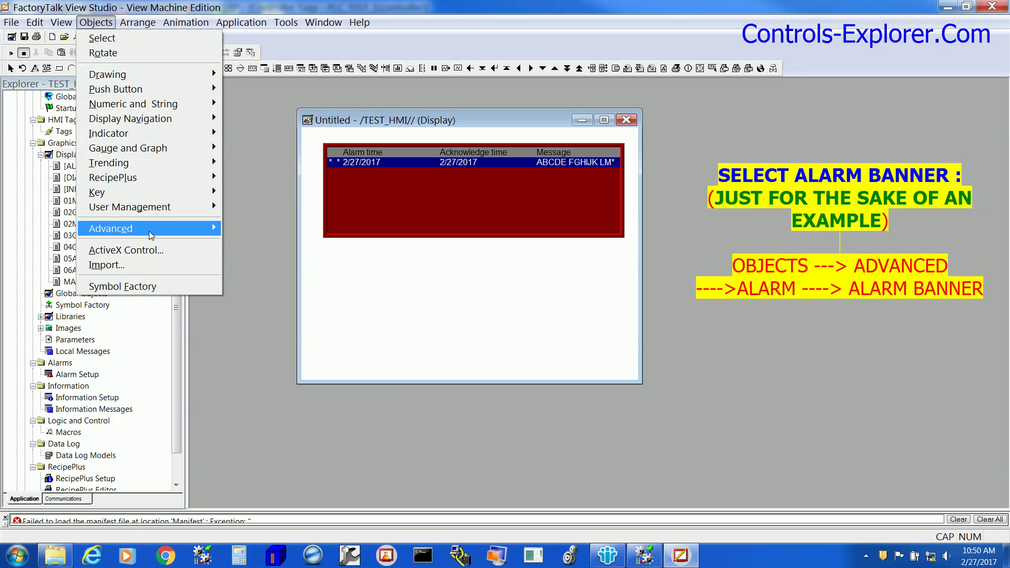
Draw an Alarm Banner below the Alarm List and accept its default properties
mouse_move(341, 361)
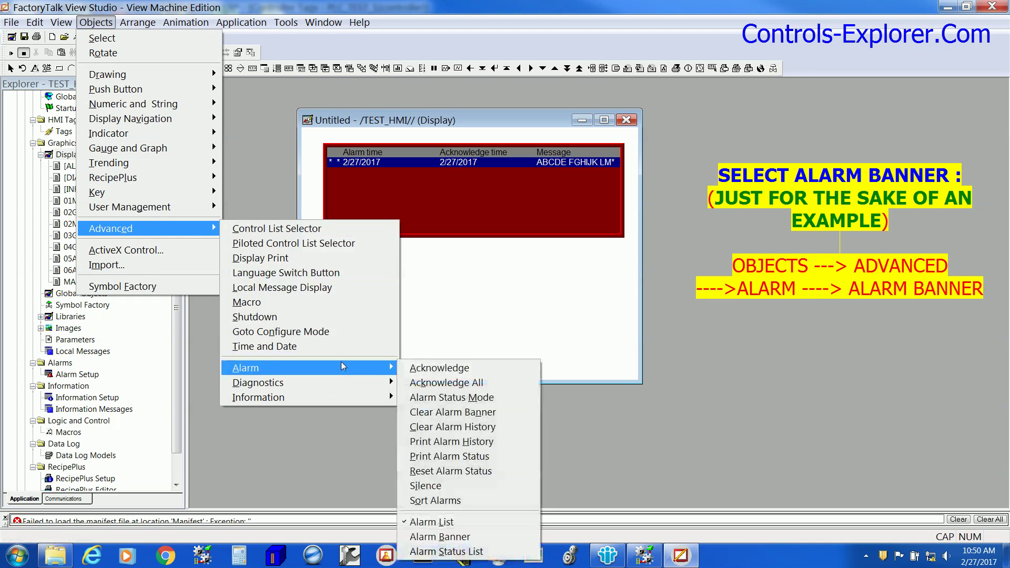
click(440, 537)
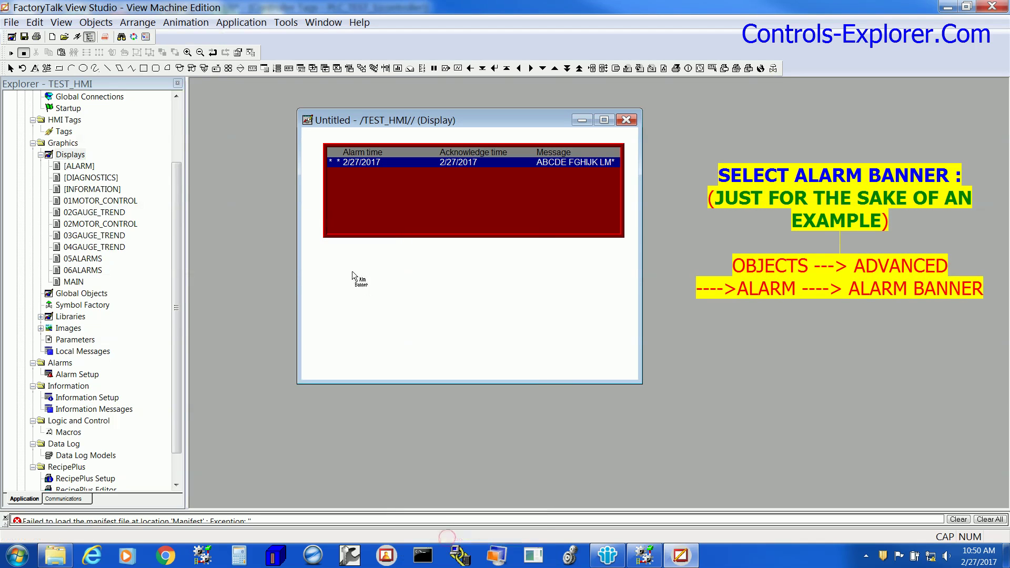
drag(329, 272, 627, 340)
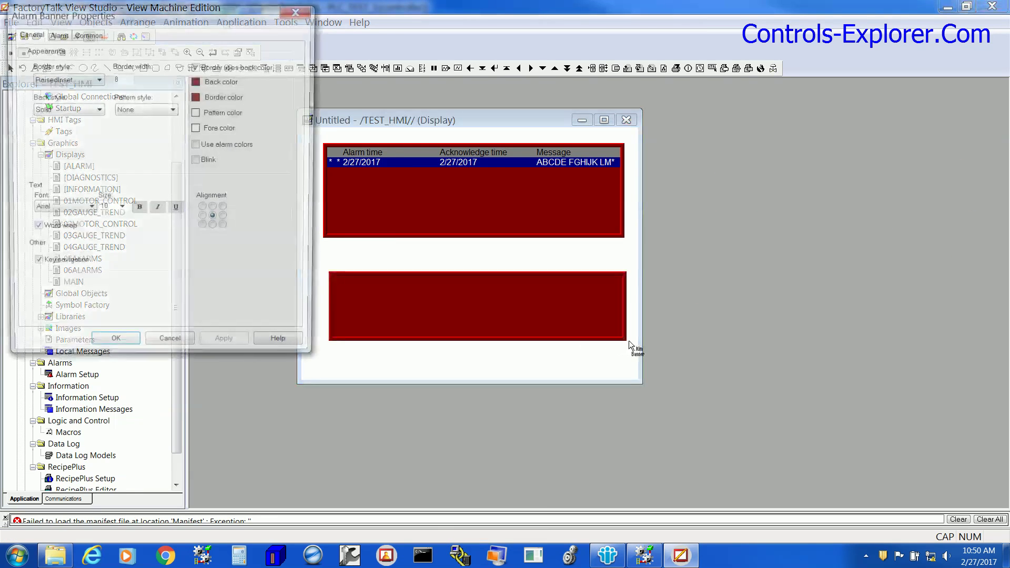
click(114, 347)
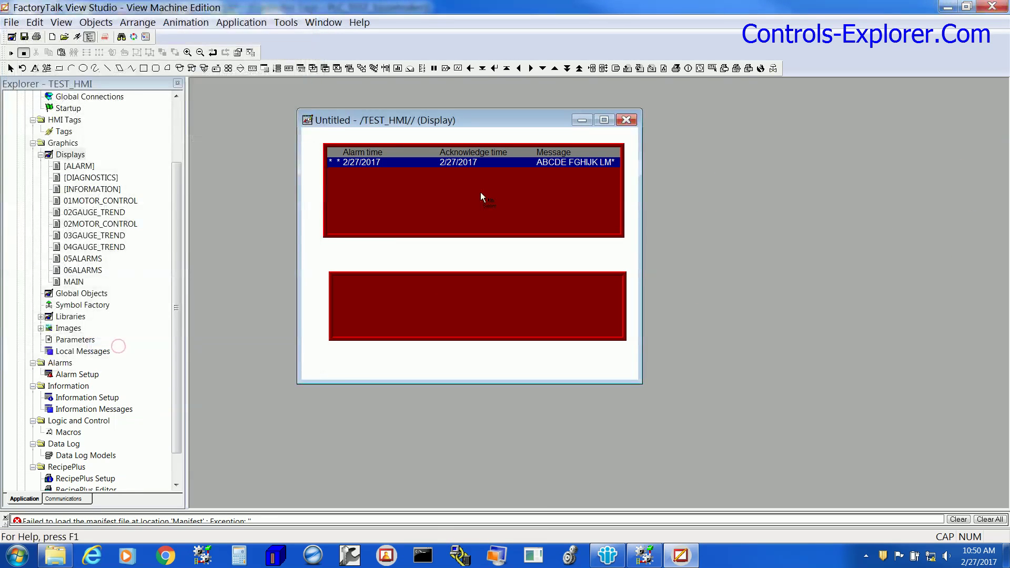
Save the display under the component name ALARM_PAGE_TESTING
click(24, 37)
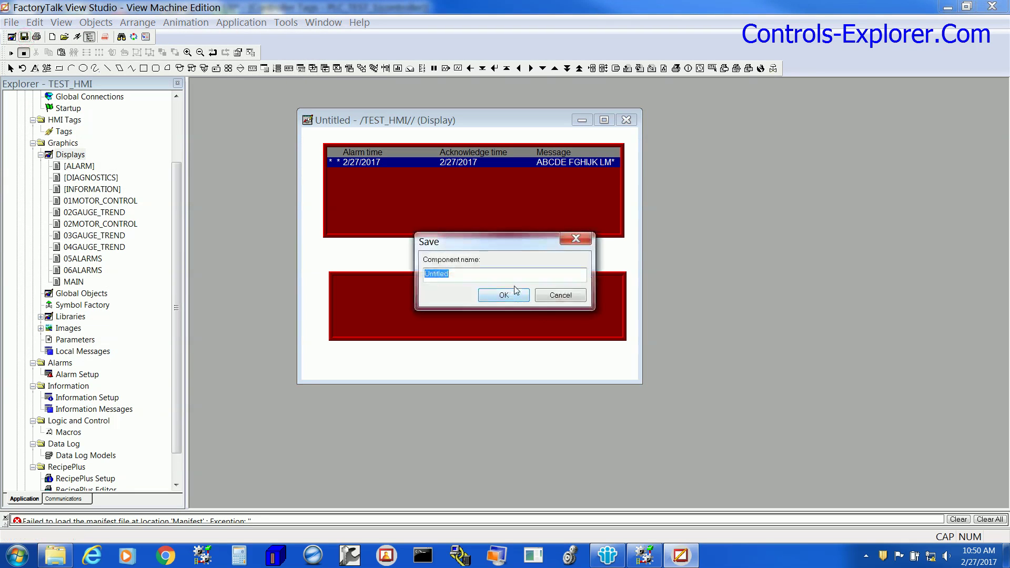
text(ALAR)
text(M_PAGE_TESTING)
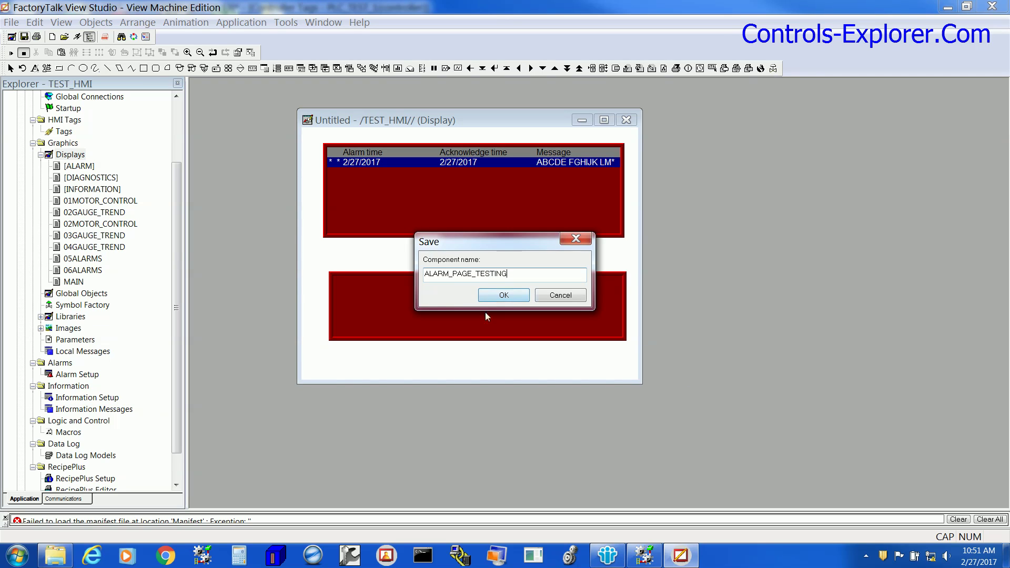
click(505, 297)
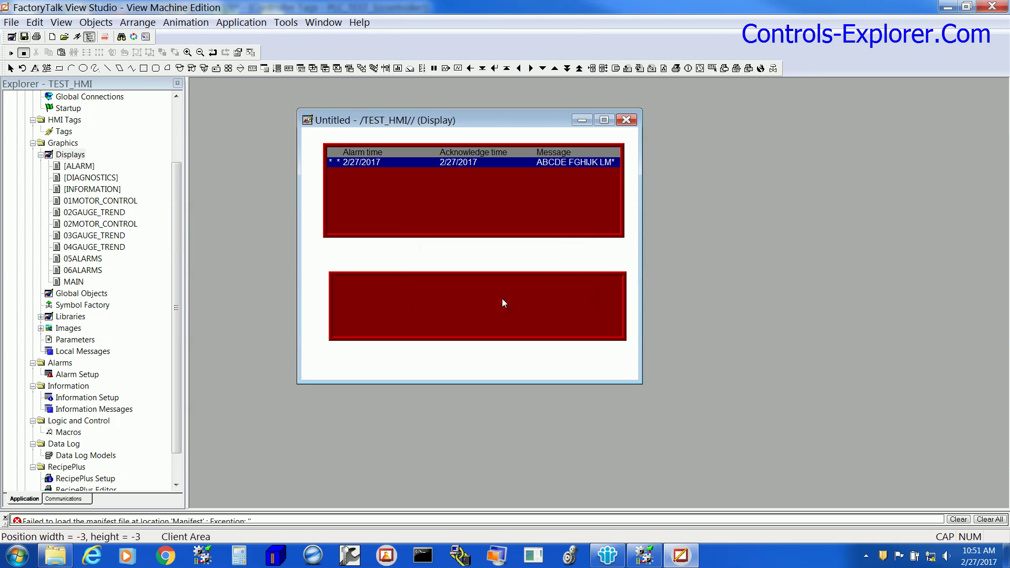